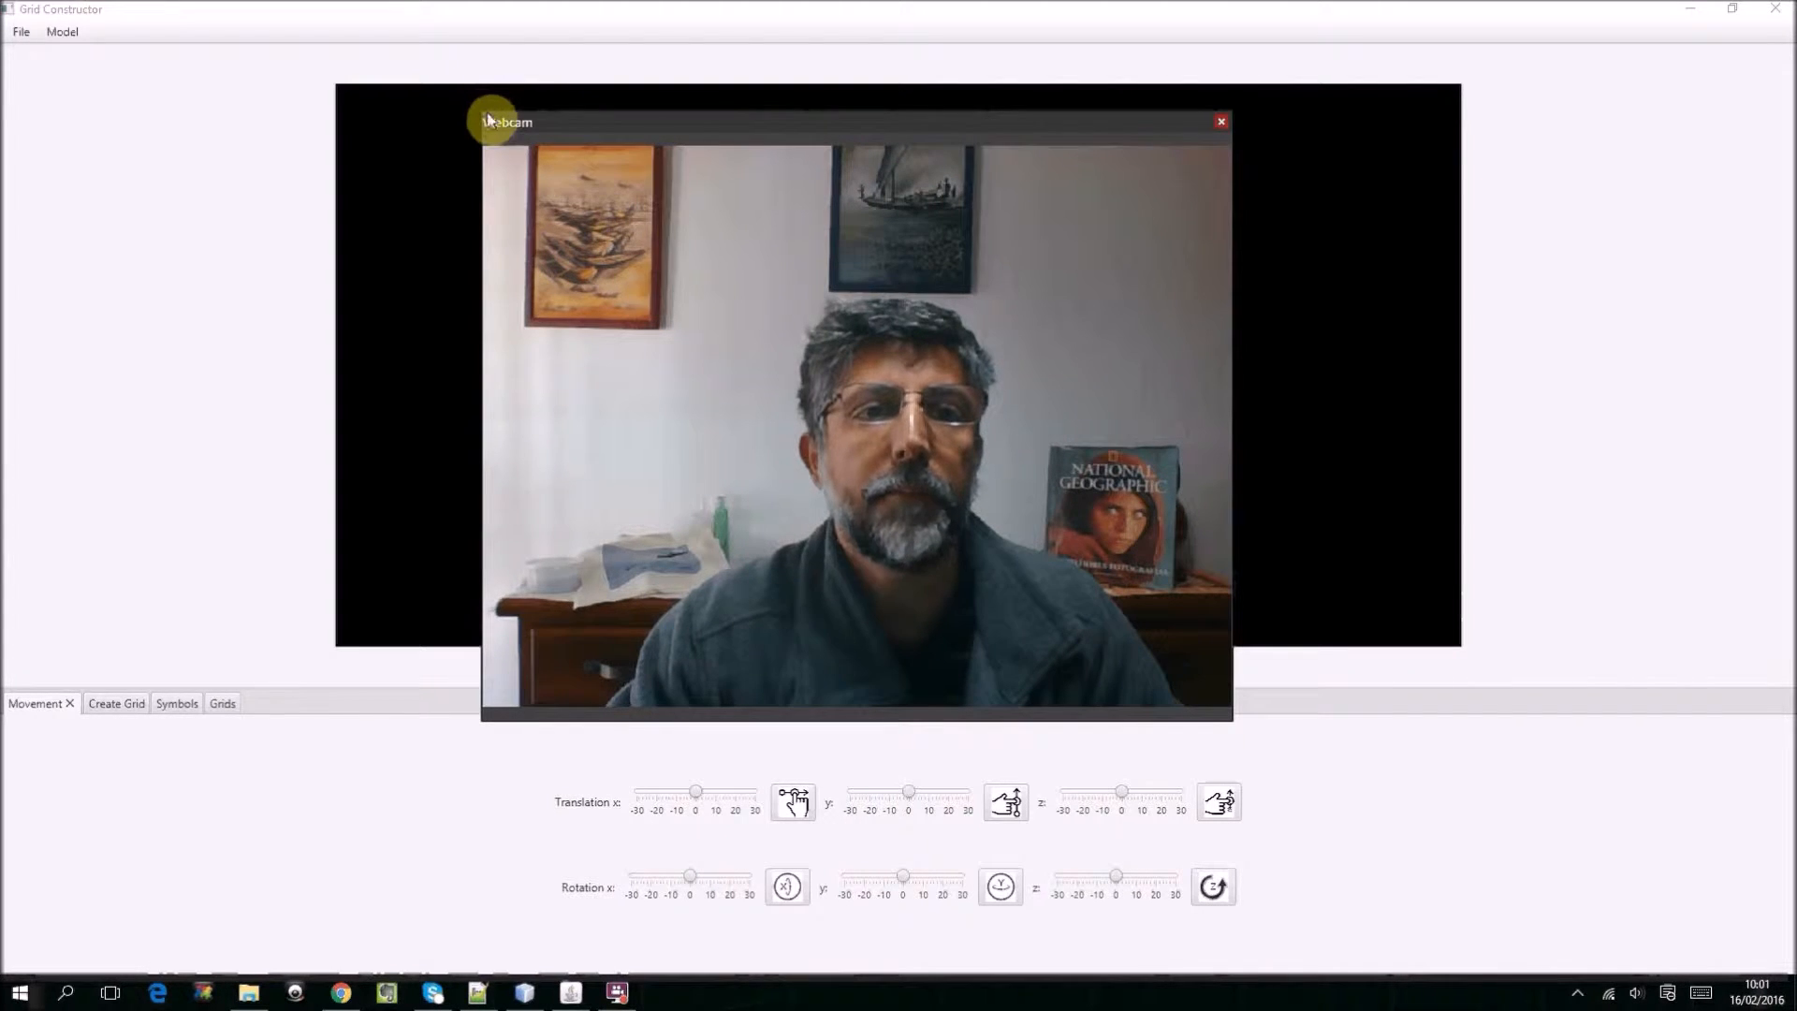
{"action": "left_click_drag", "start_coordinate": [486, 112], "coordinate": [513, 438]}
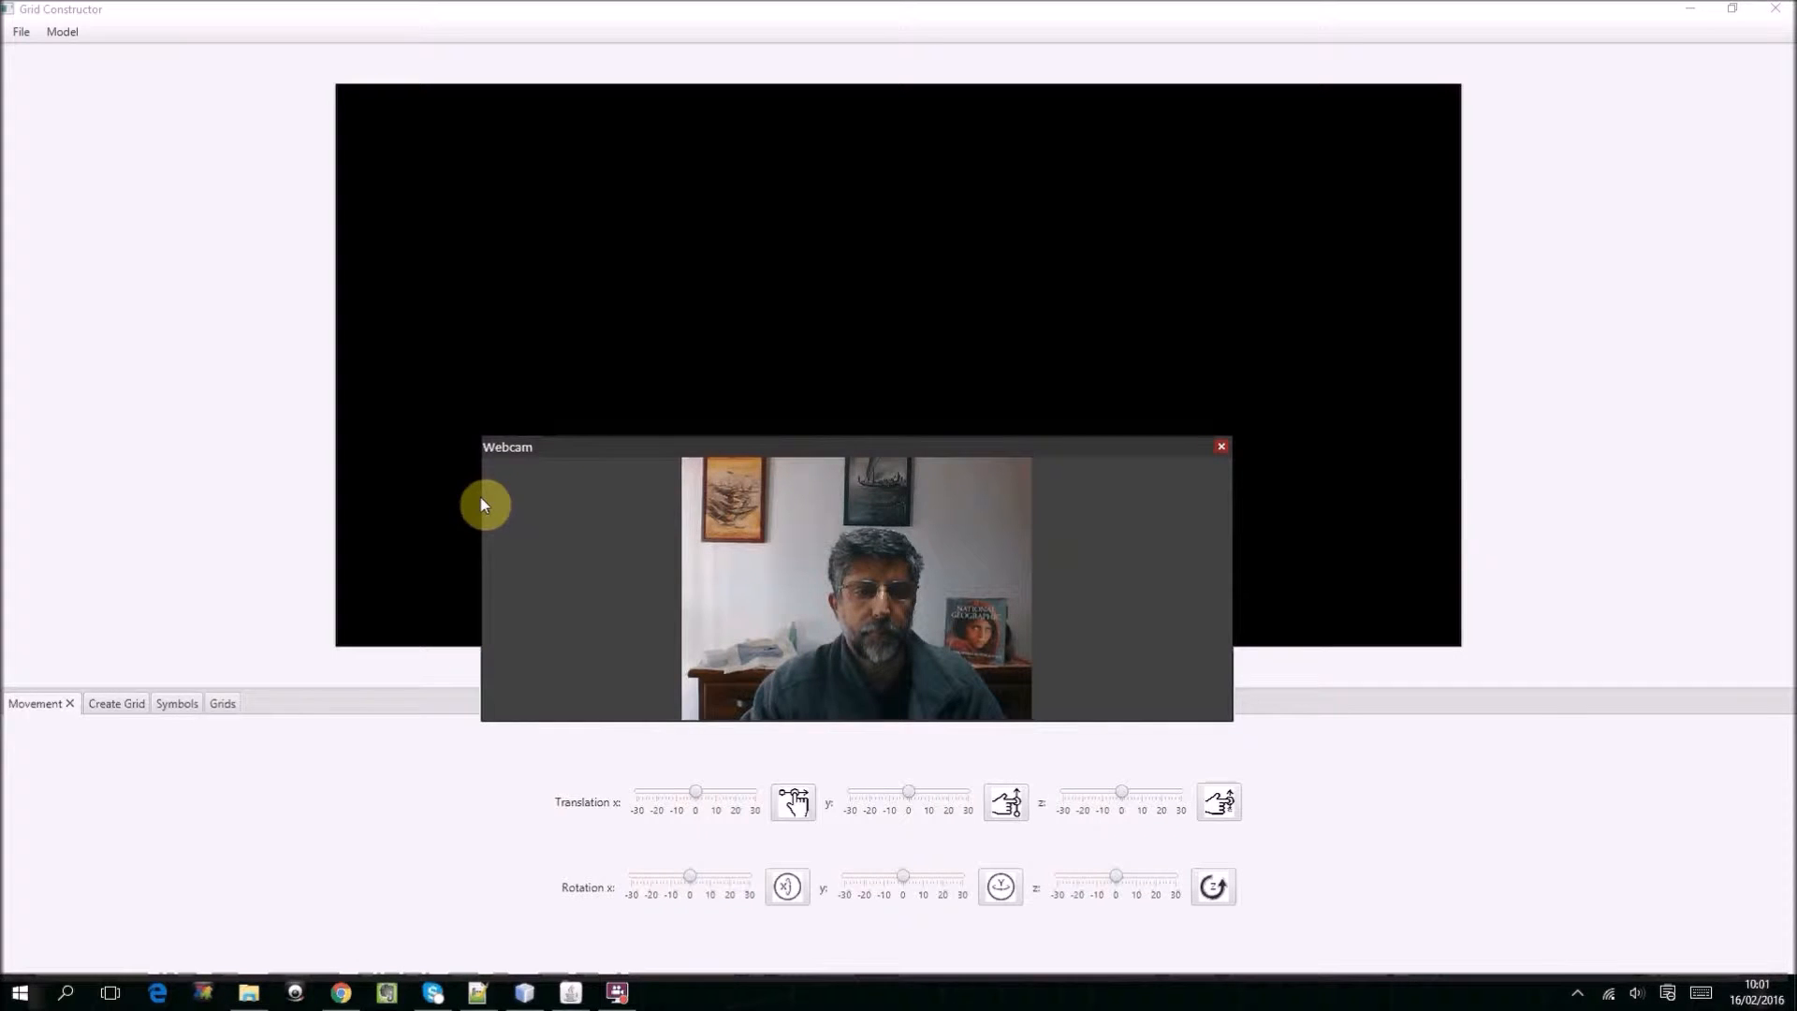
{"action": "left_click_drag", "start_coordinate": [481, 494], "coordinate": [874, 481]}
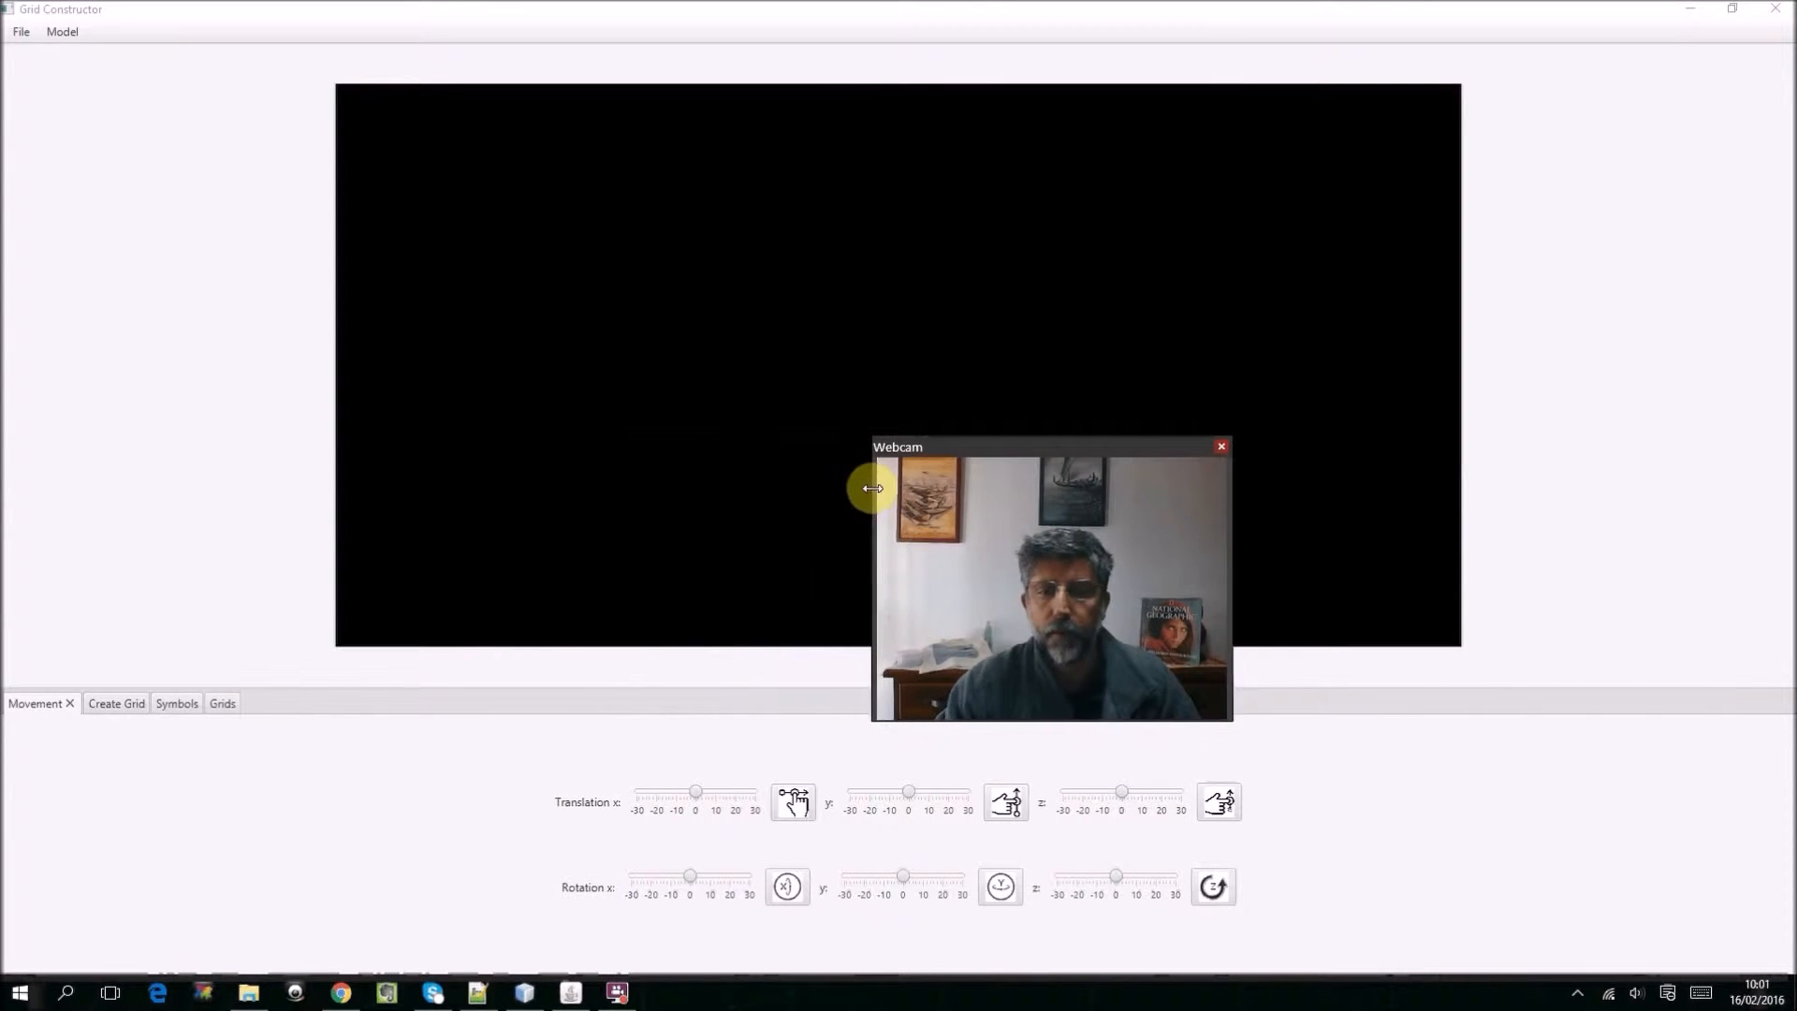
{"action": "left_click_drag", "start_coordinate": [989, 455], "coordinate": [1512, 665]}
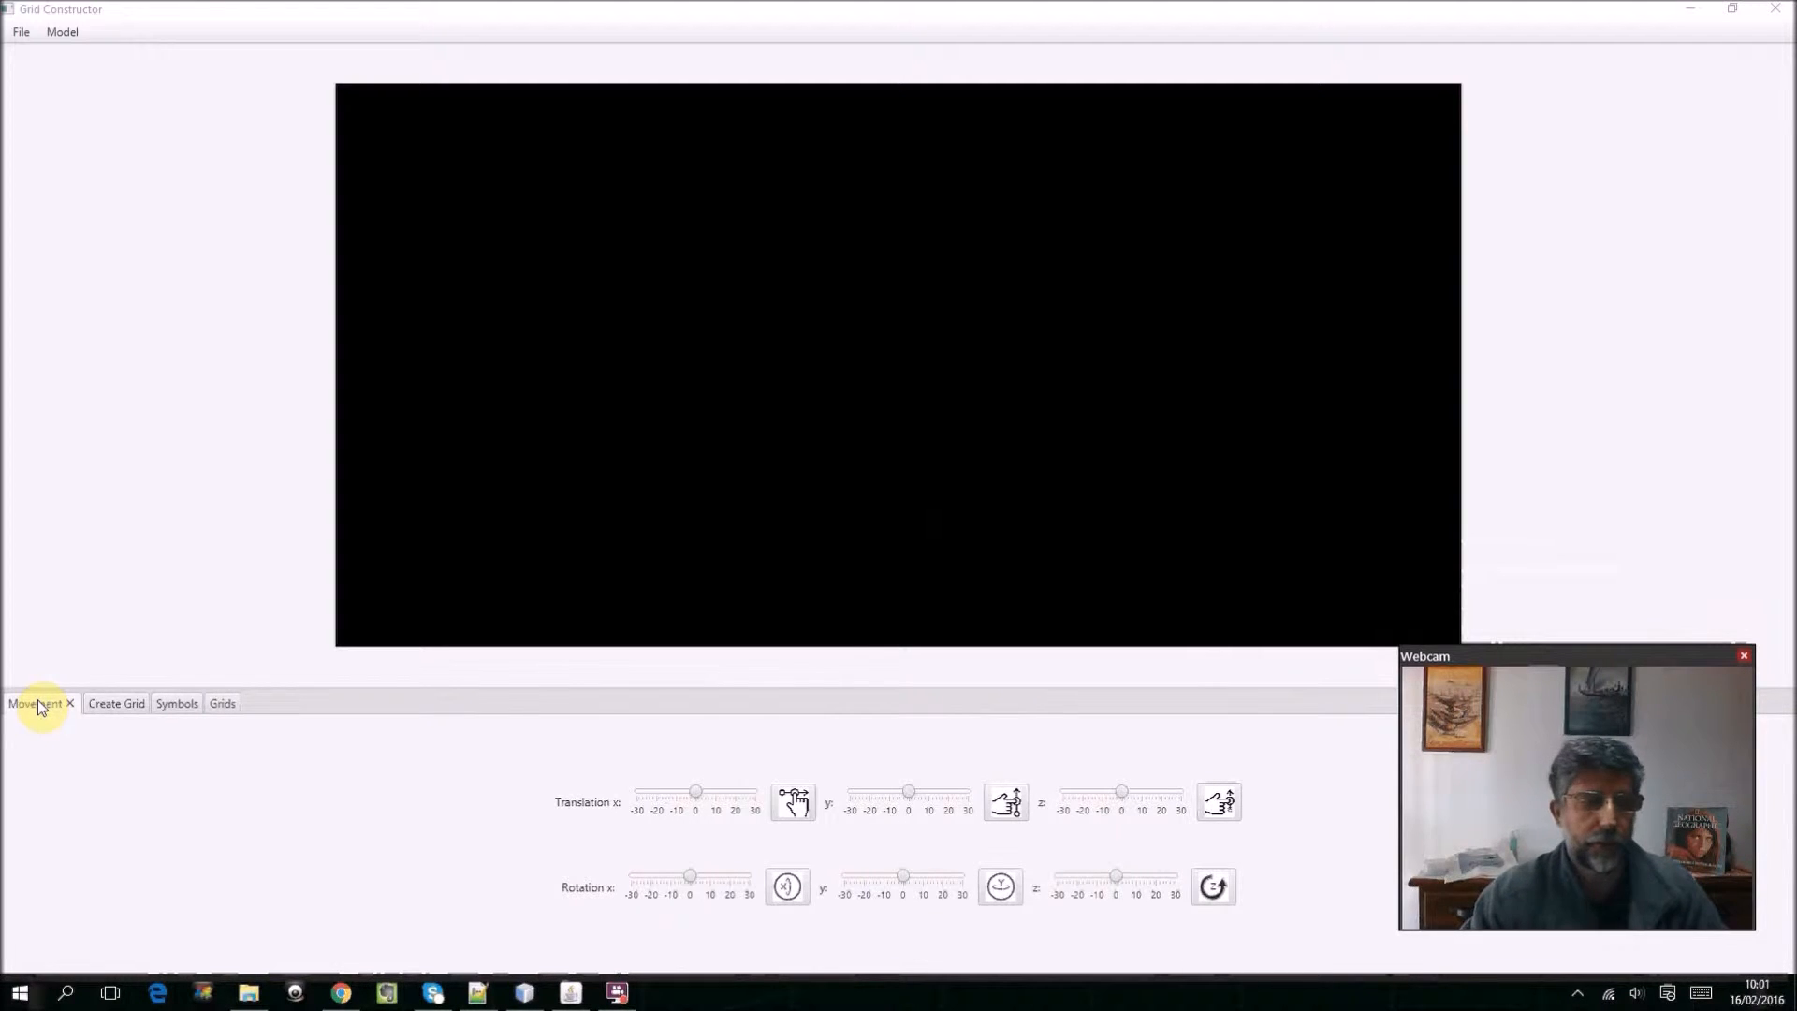
{"action": "left_click", "coordinate": [127, 709]}
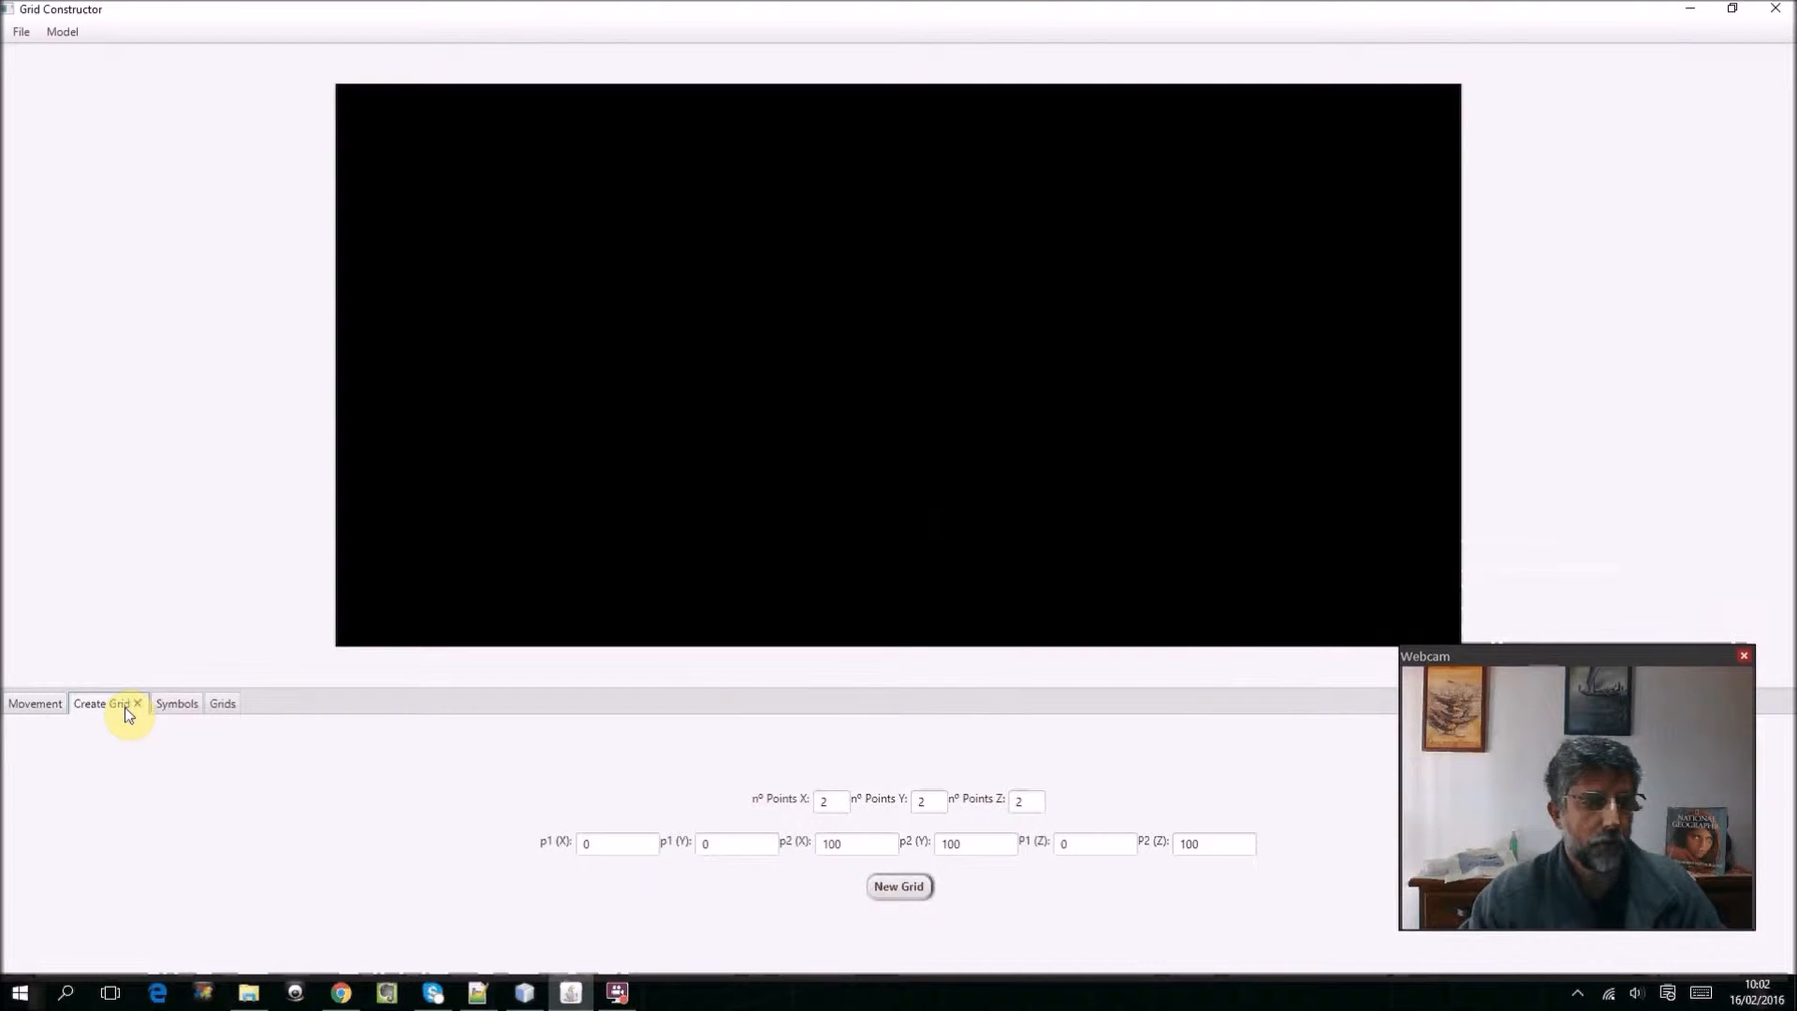
{"action": "left_click", "coordinate": [197, 709]}
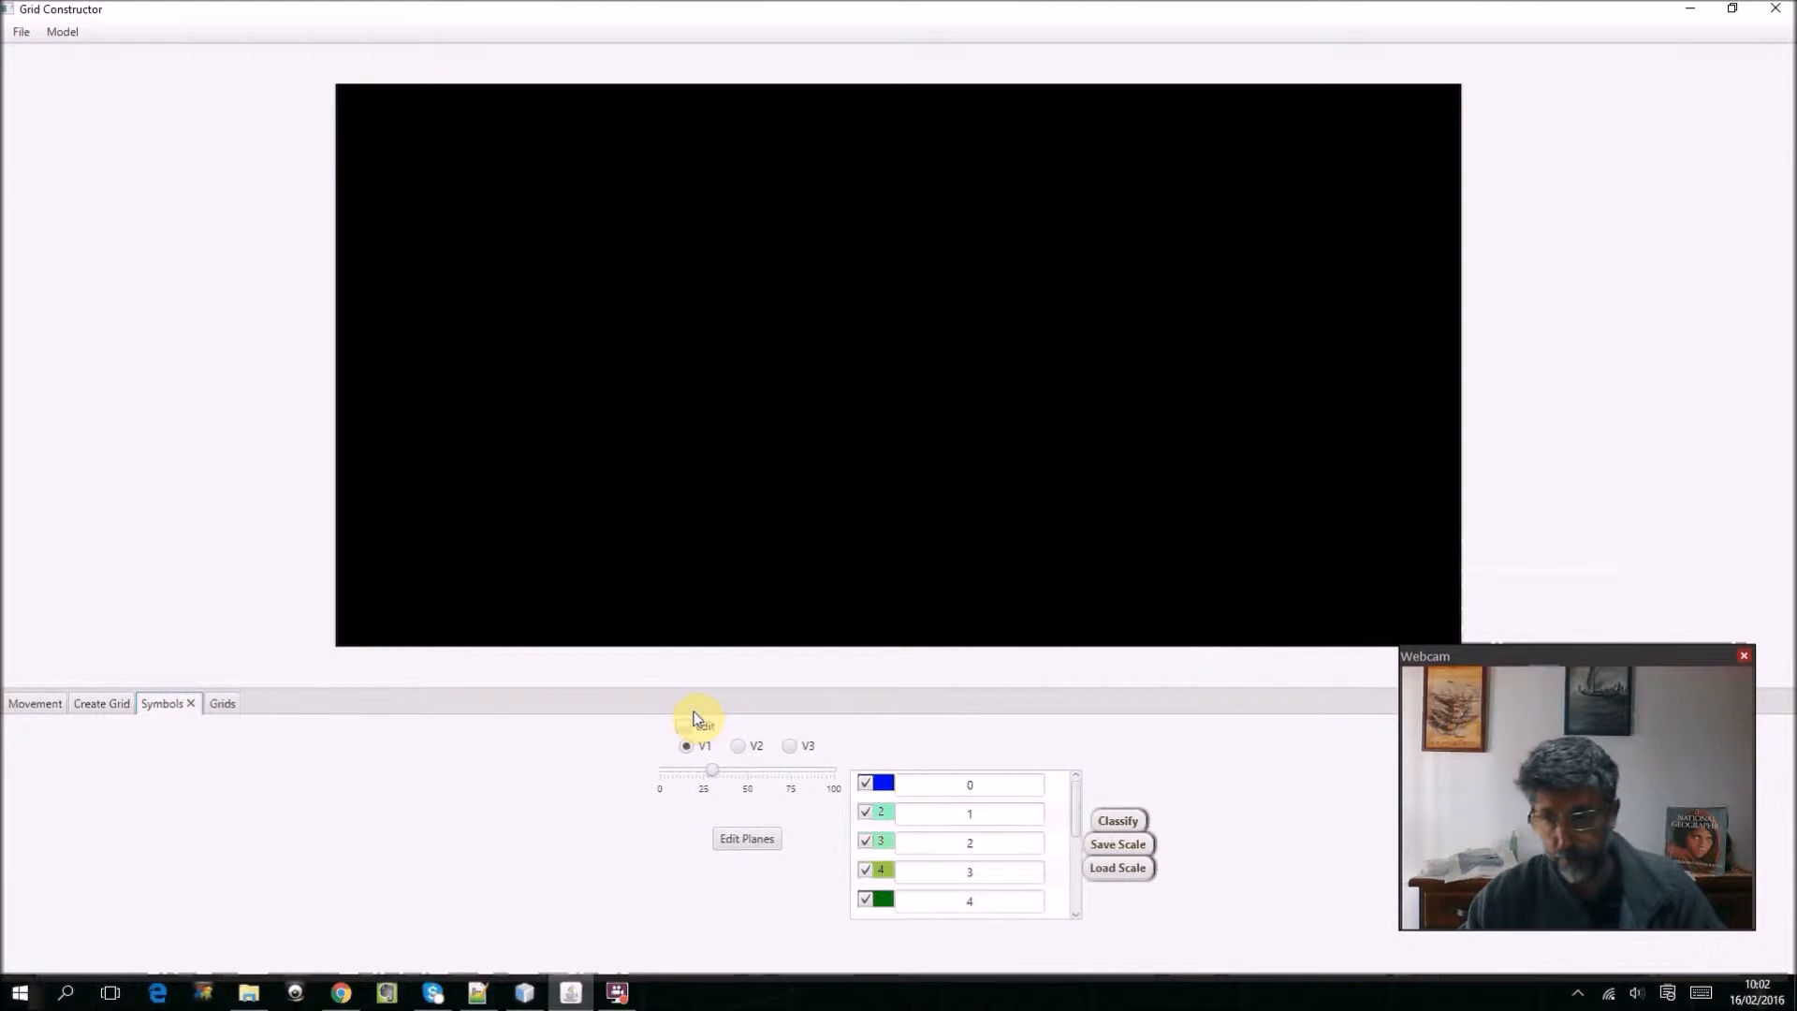
{"action": "left_click", "coordinate": [223, 708]}
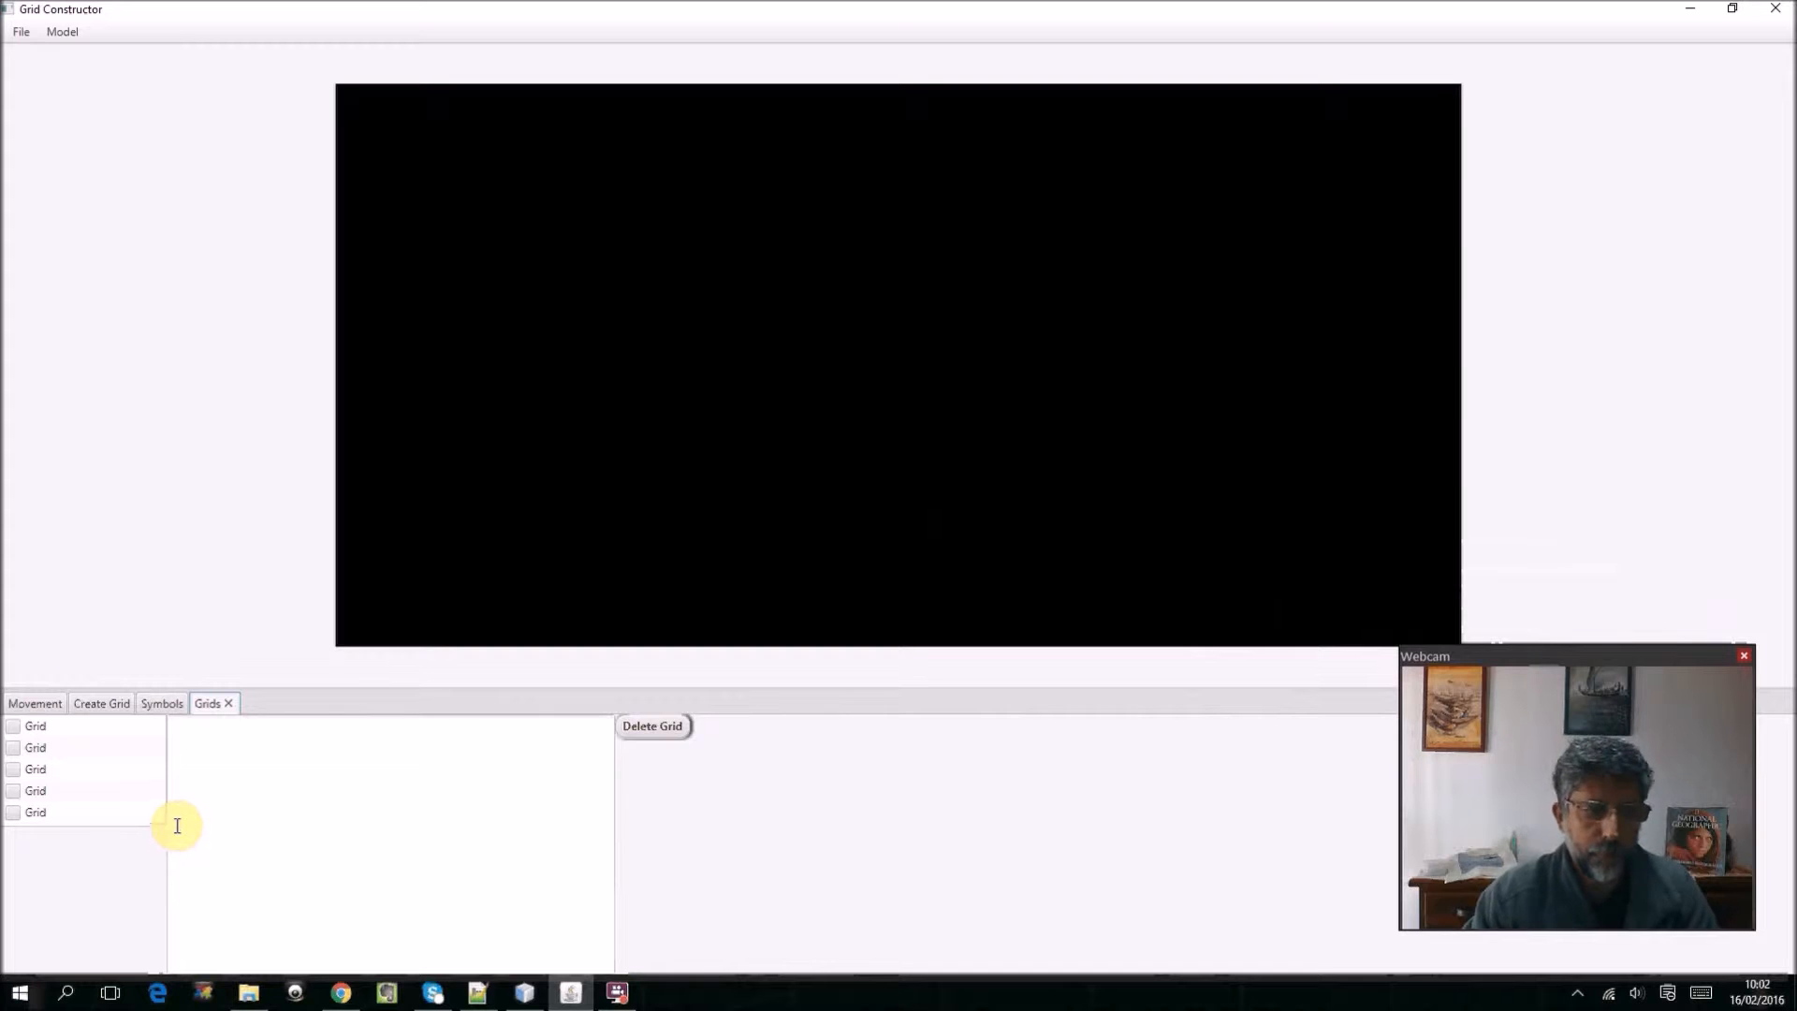
Create a new grid with 3 points each in X, Y and Z and assign it to grid slot 0.
{"action": "left_click", "coordinate": [98, 714]}
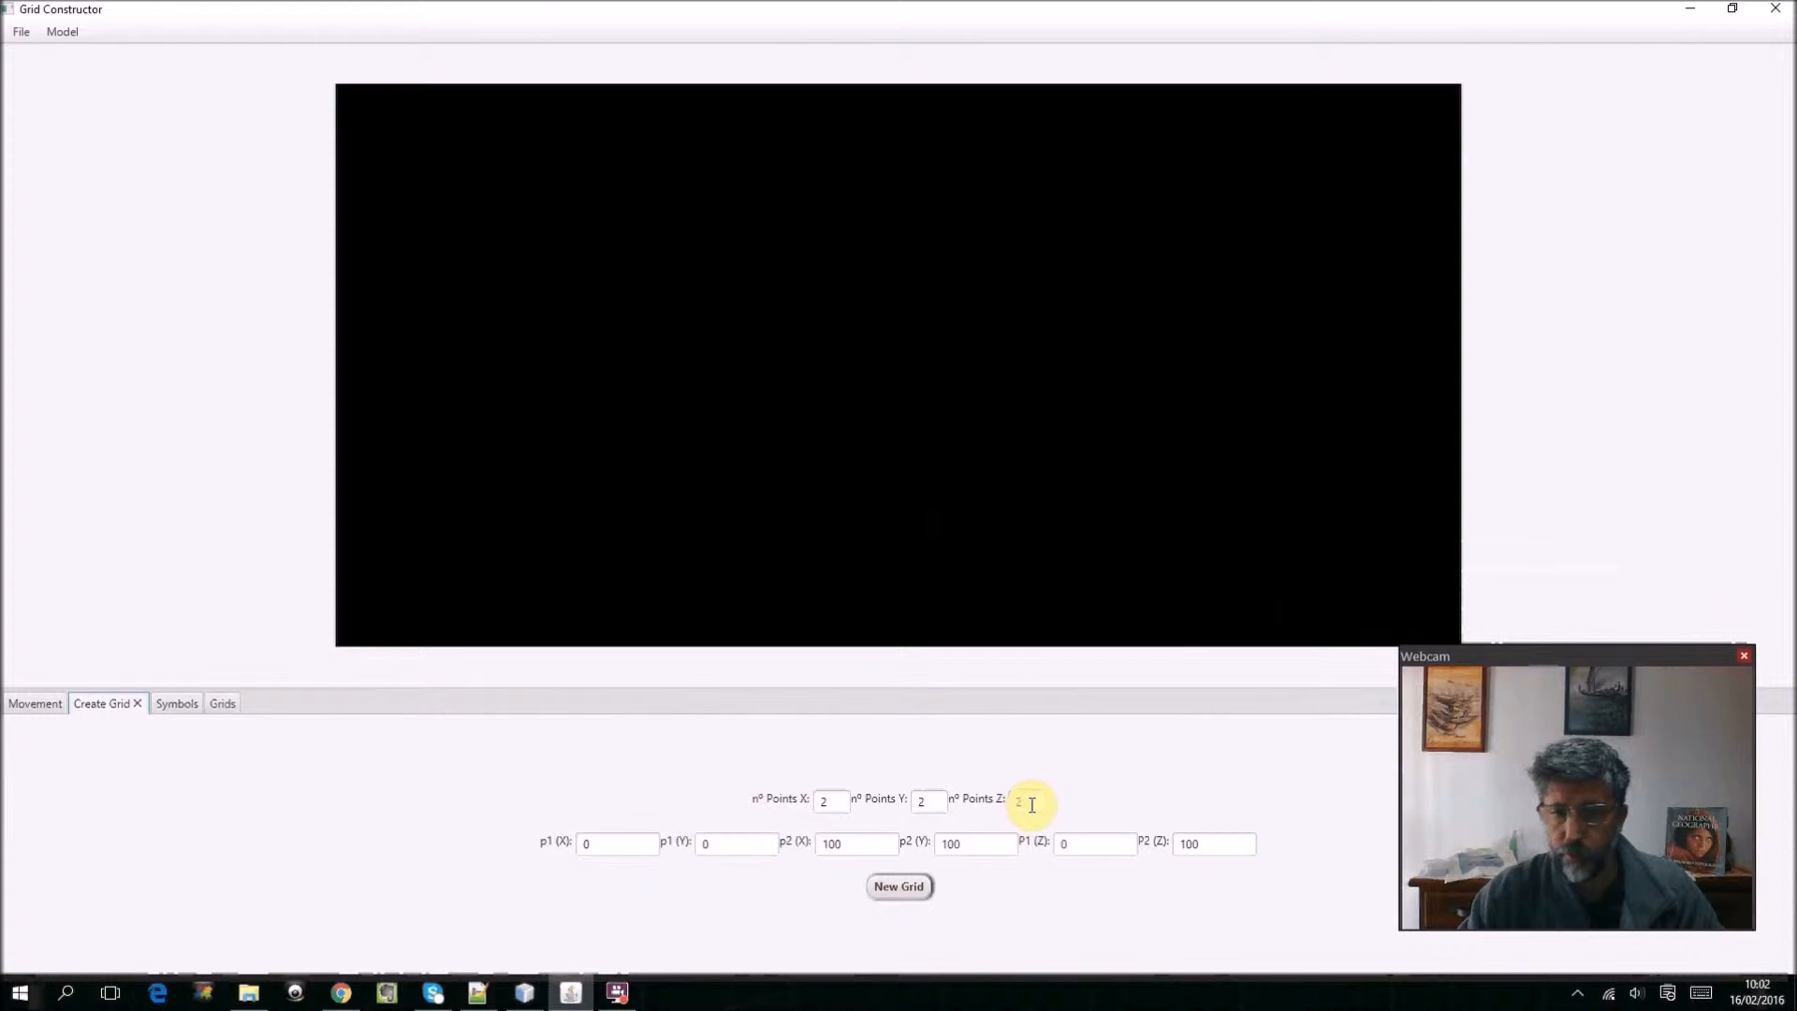
{"action": "double_click", "coordinate": [829, 804]}
{"action": "type", "text": "3"}
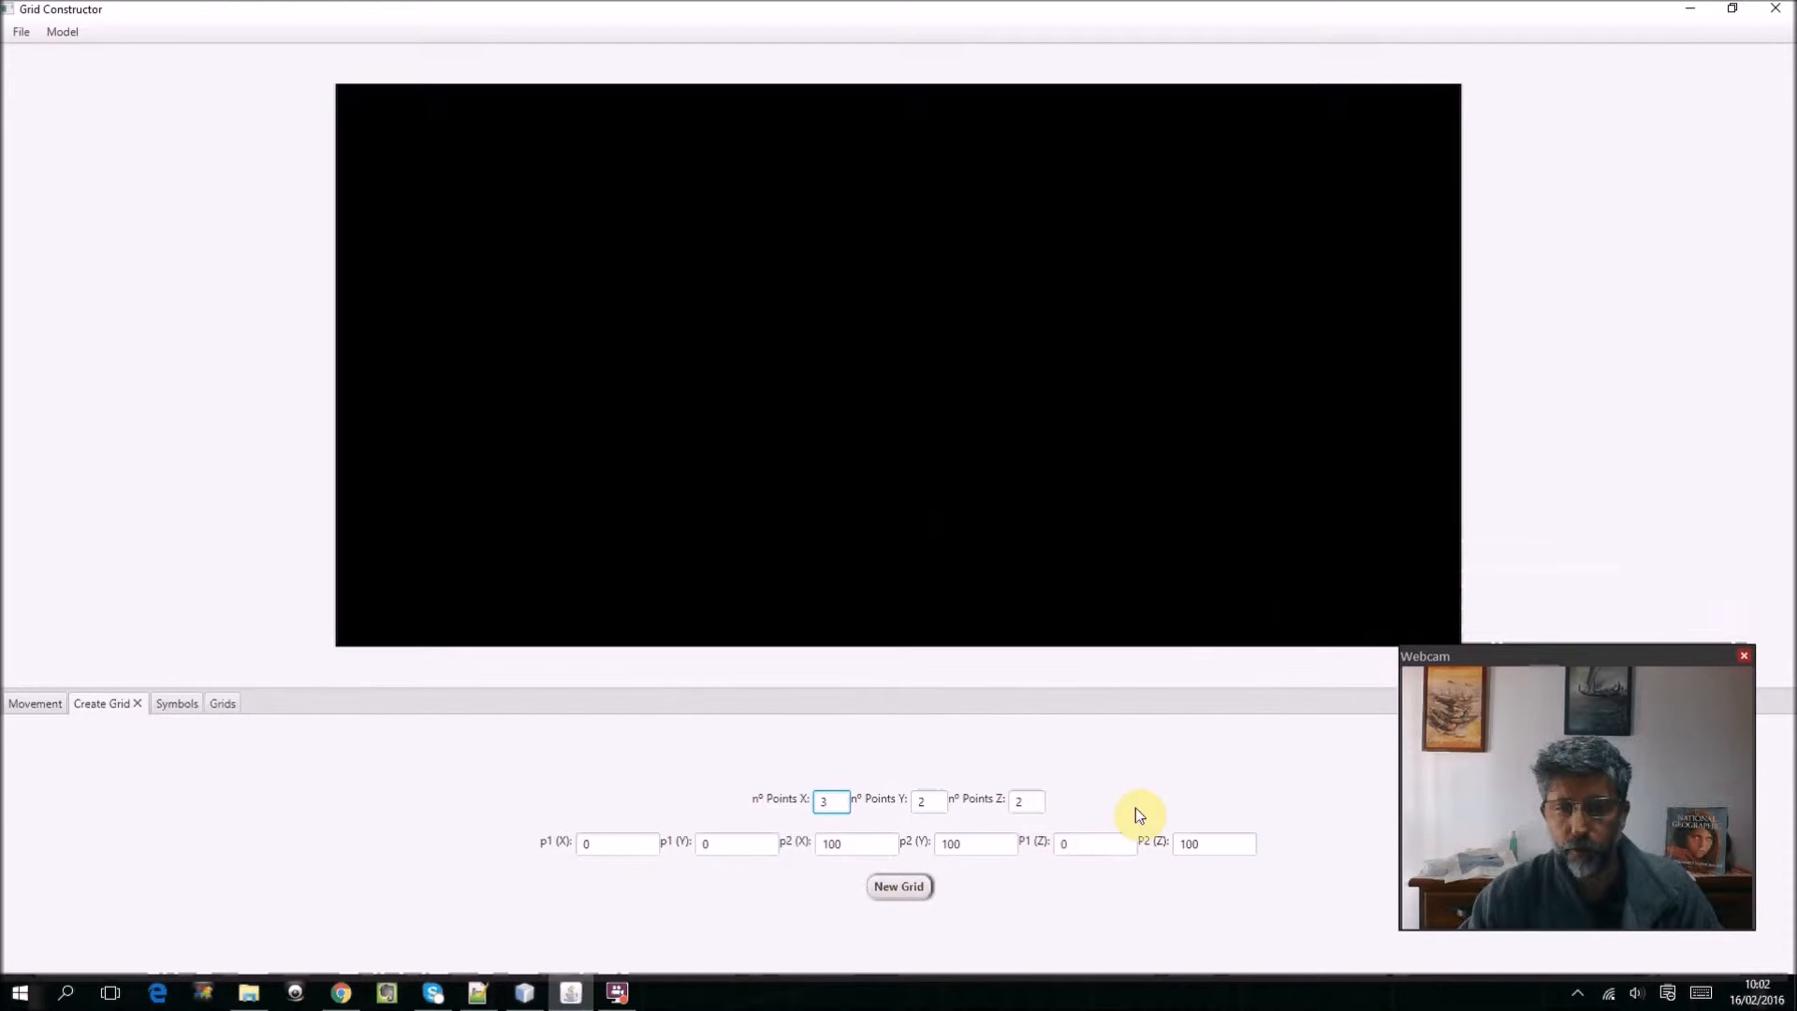
{"action": "left_click", "coordinate": [904, 802]}
{"action": "double_click", "coordinate": [922, 801]}
{"action": "type", "text": "3"}
{"action": "double_click", "coordinate": [1027, 803]}
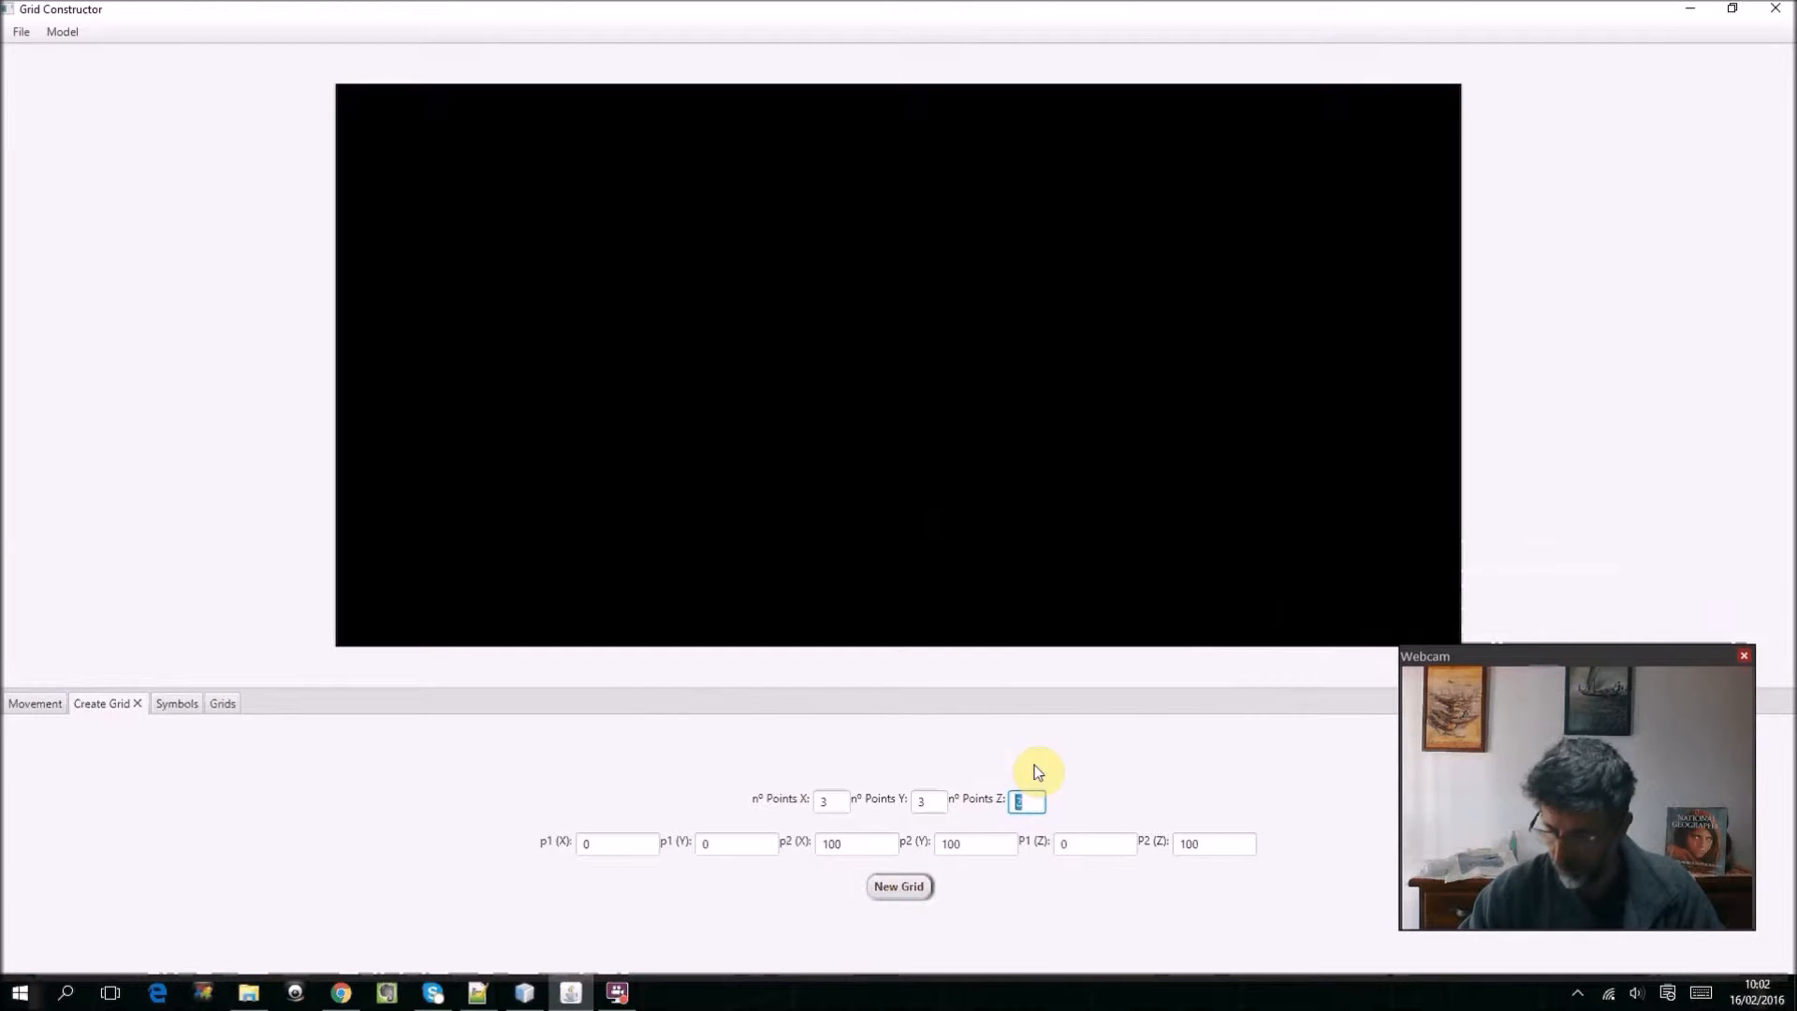
{"action": "type", "text": "3"}
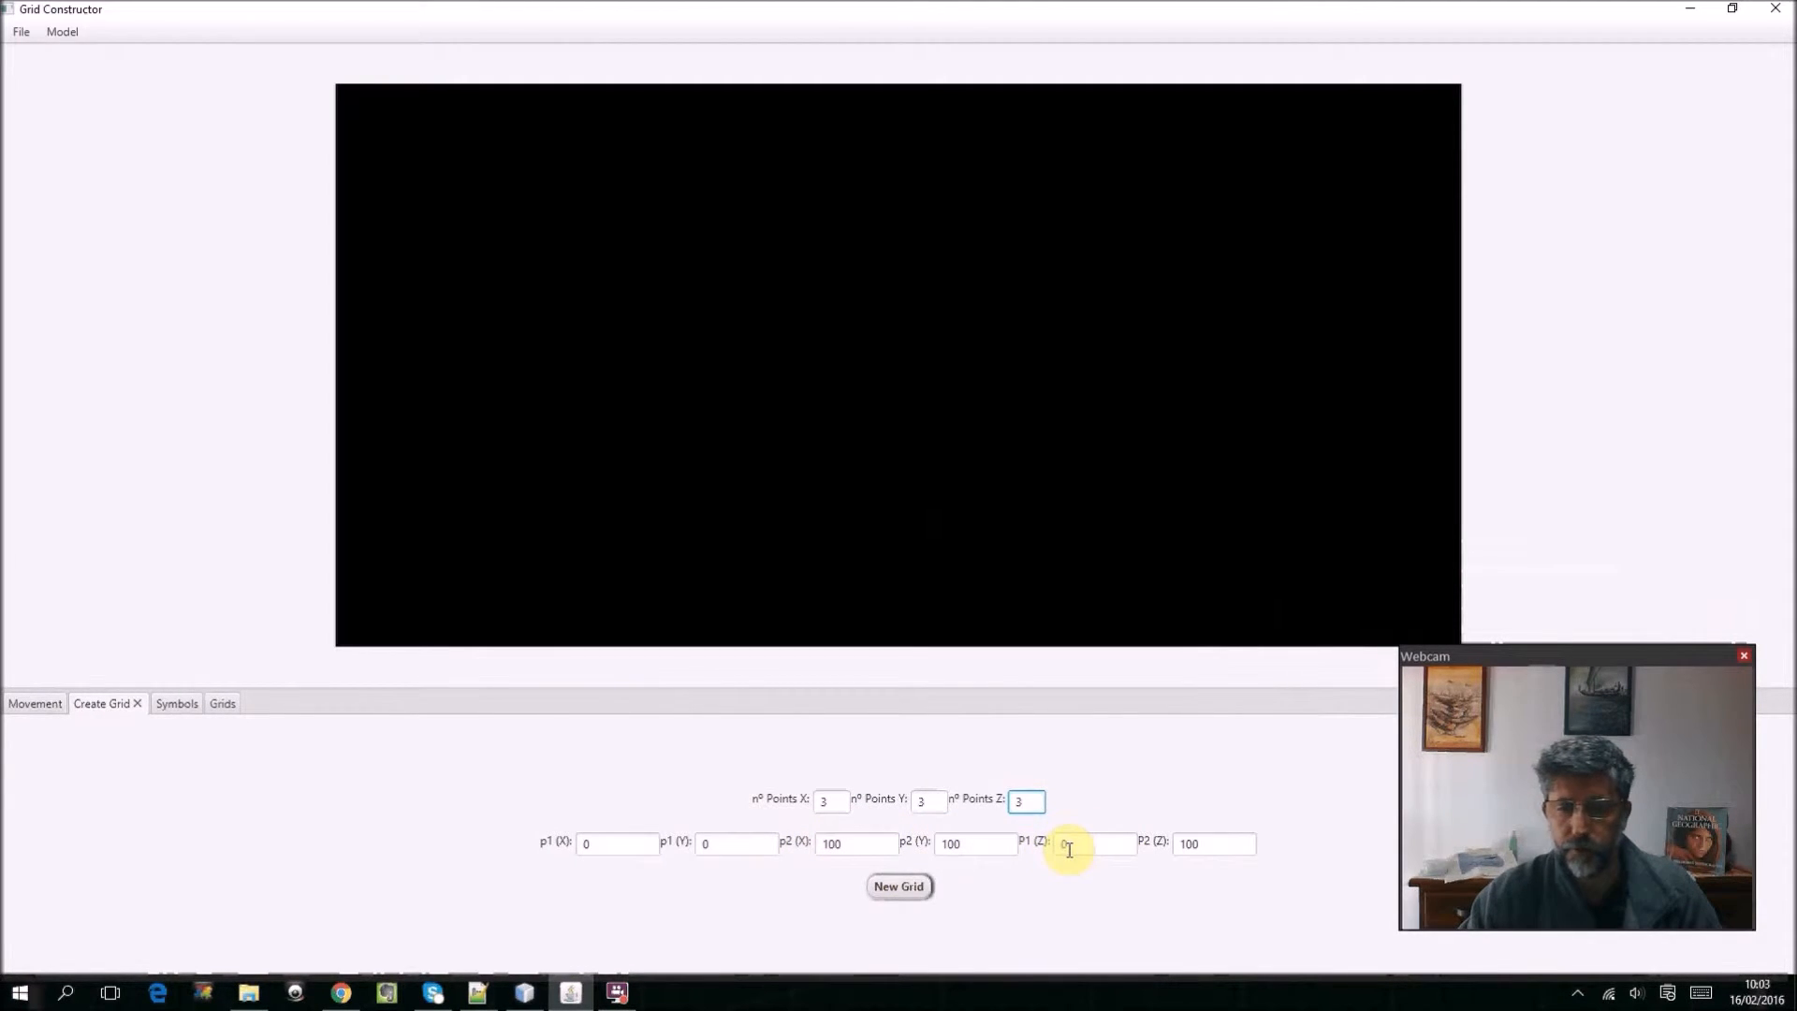
{"action": "left_click", "coordinate": [907, 886]}
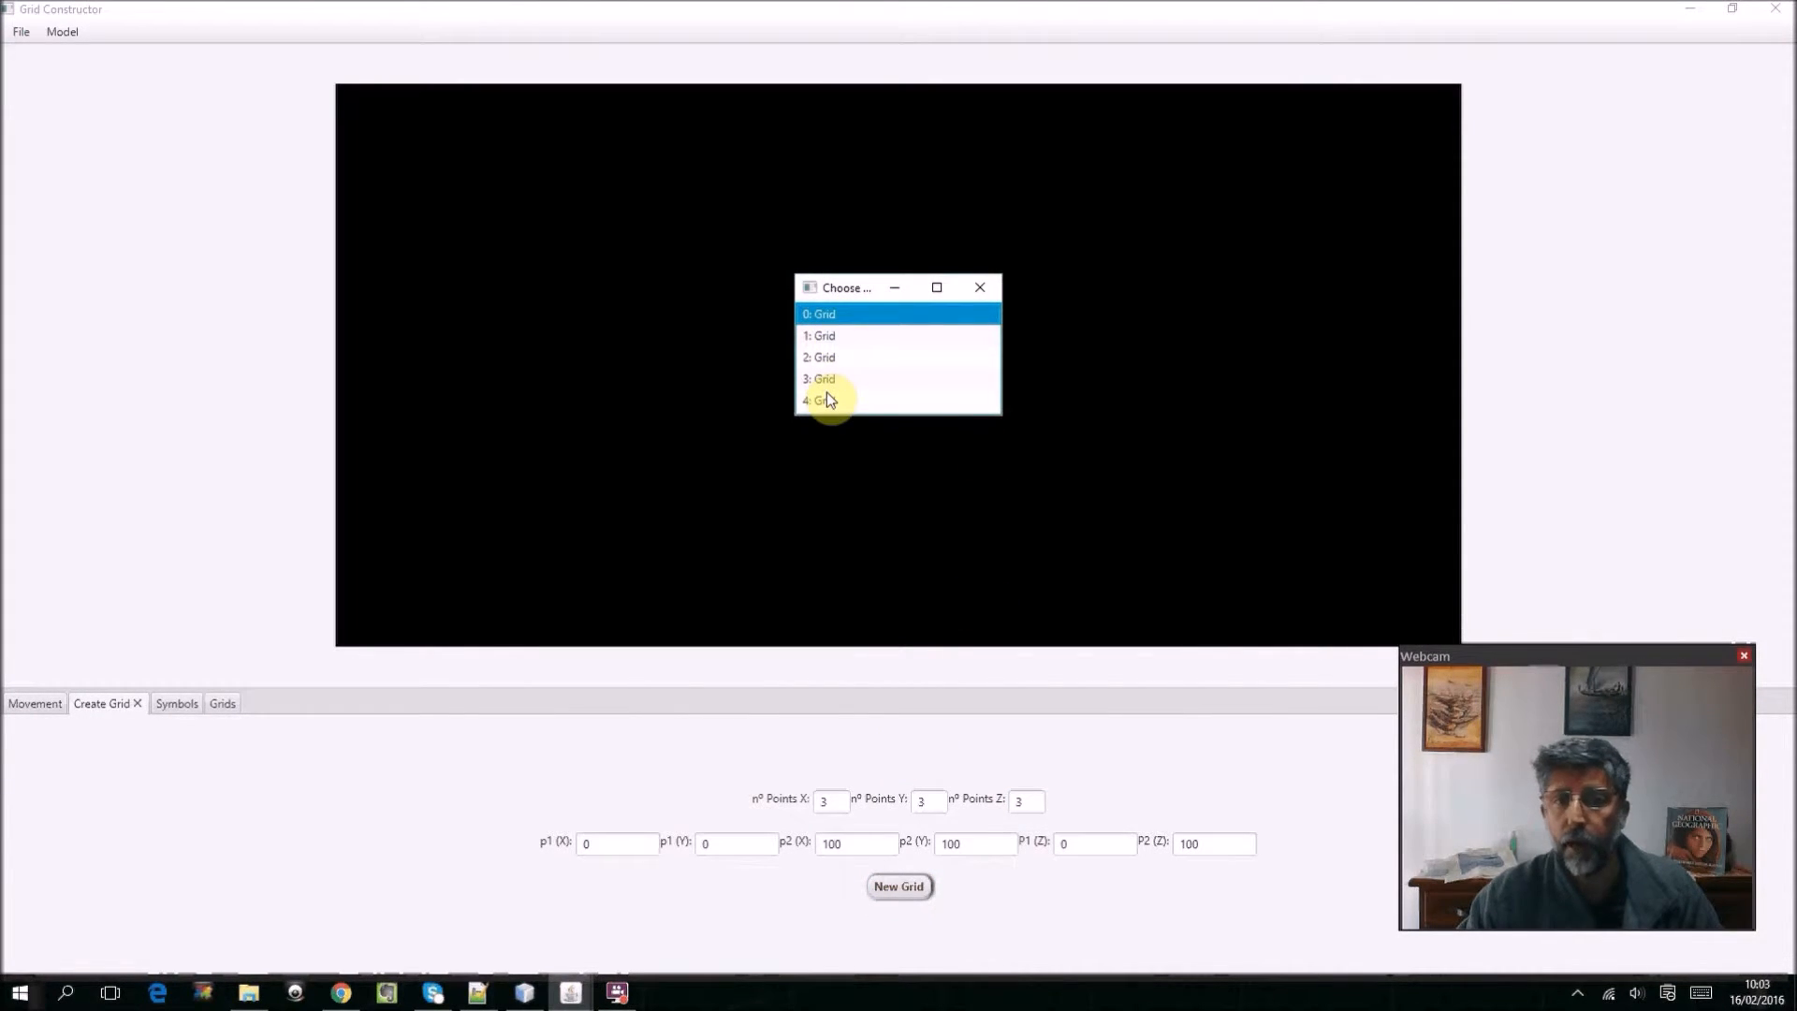
{"action": "double_click", "coordinate": [835, 318]}
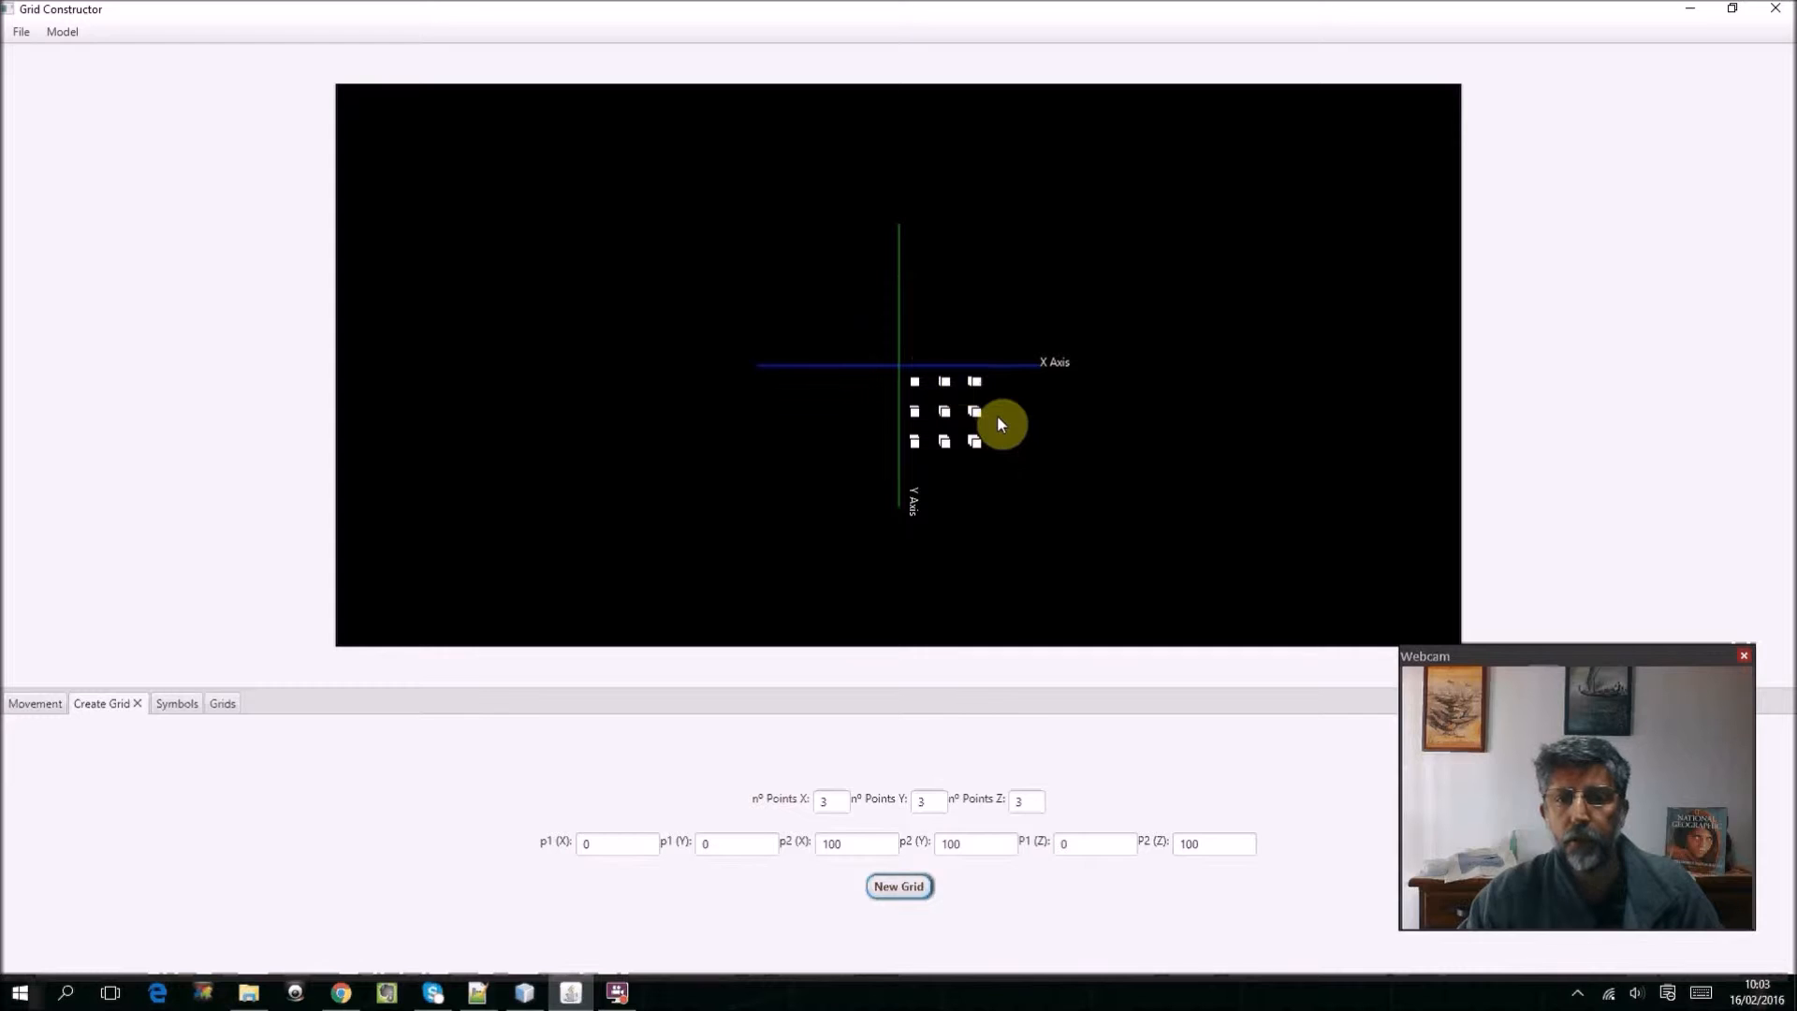
Examine the new grid's cell arrangement around the axes from different angles and distances.
{"action": "scroll", "coordinate": [1026, 452], "scroll_direction": "up", "scroll_amount": 5}
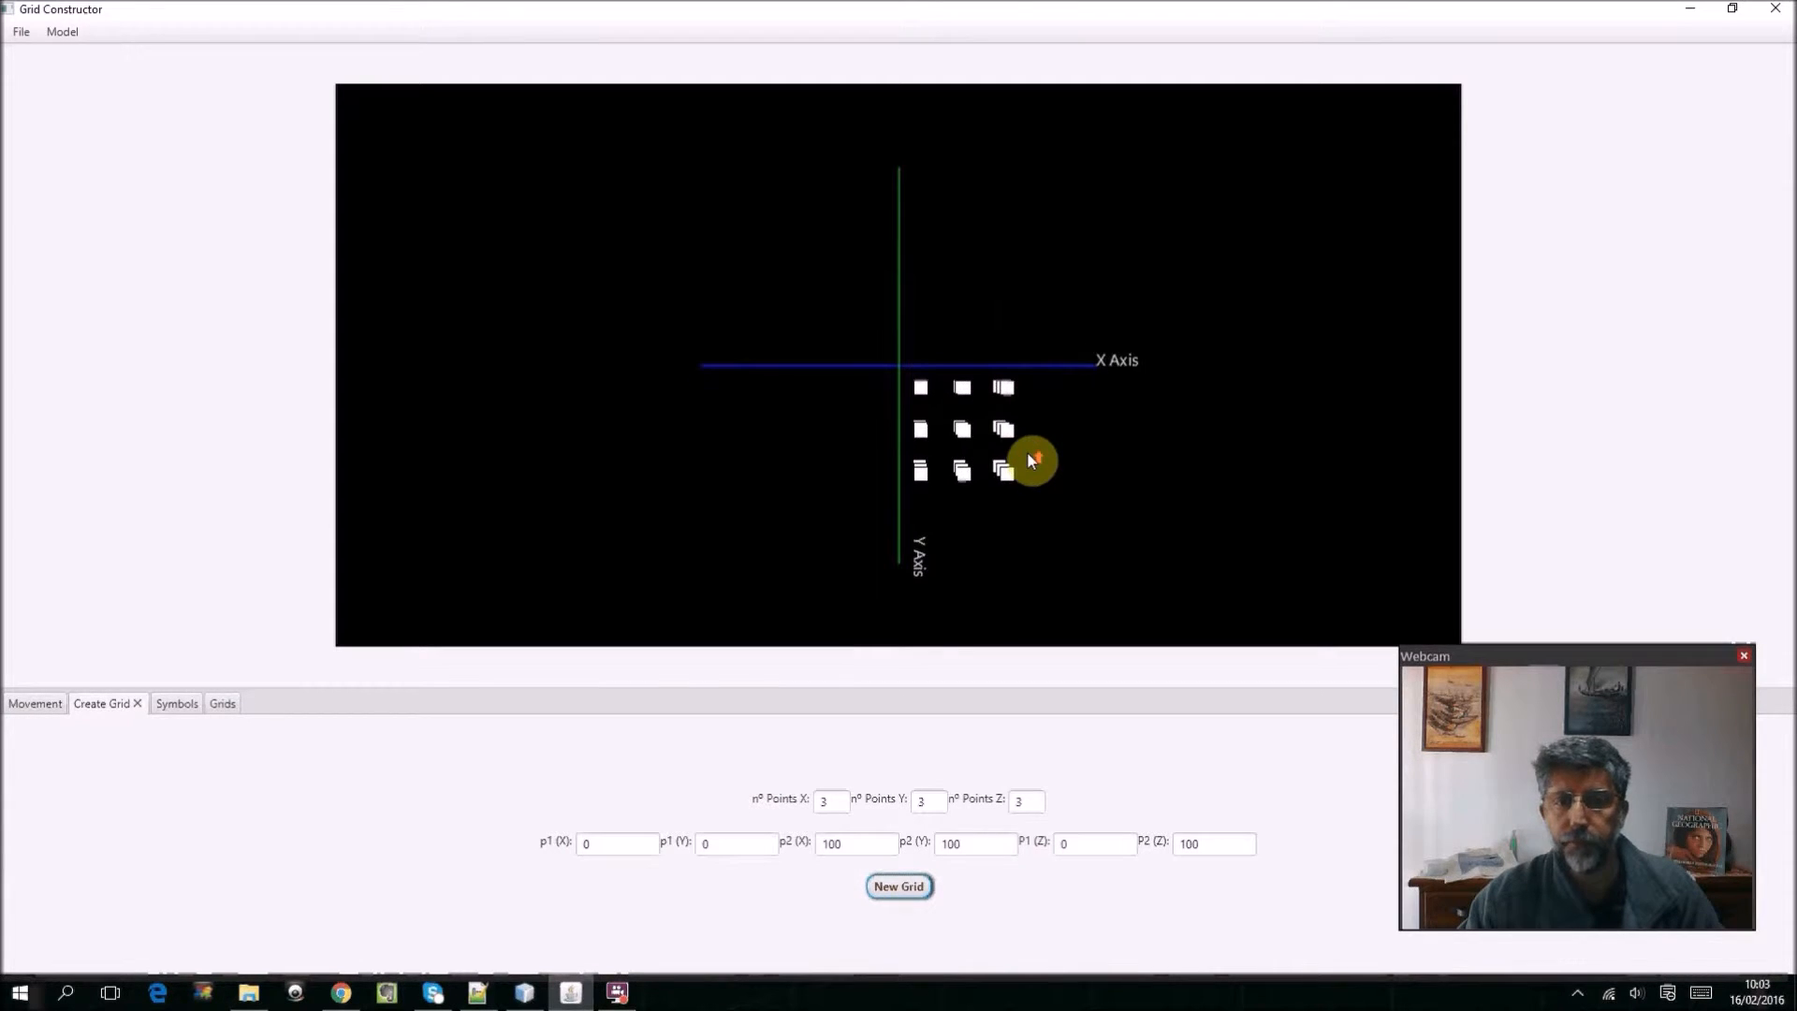
{"action": "key", "text": "alt"}
{"action": "left_click_drag", "start_coordinate": [1127, 552], "coordinate": [1169, 556]}
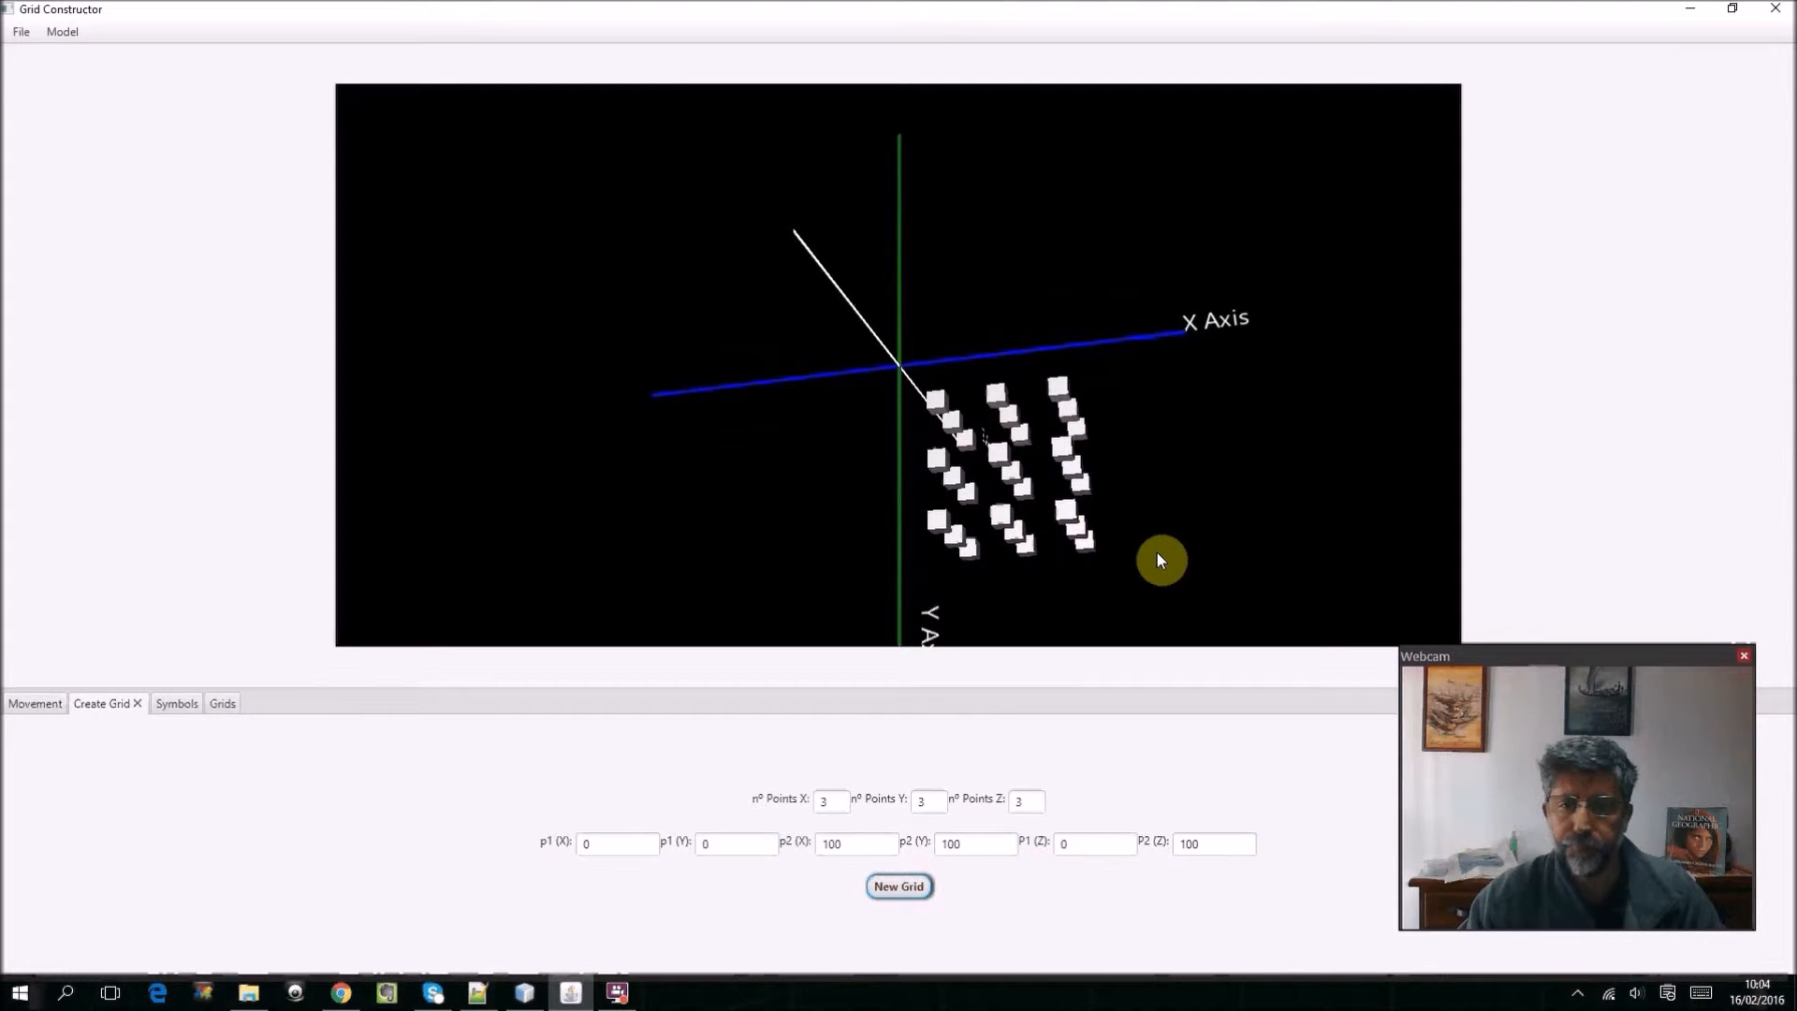
{"action": "scroll", "coordinate": [1157, 553], "scroll_direction": "down", "scroll_amount": 5}
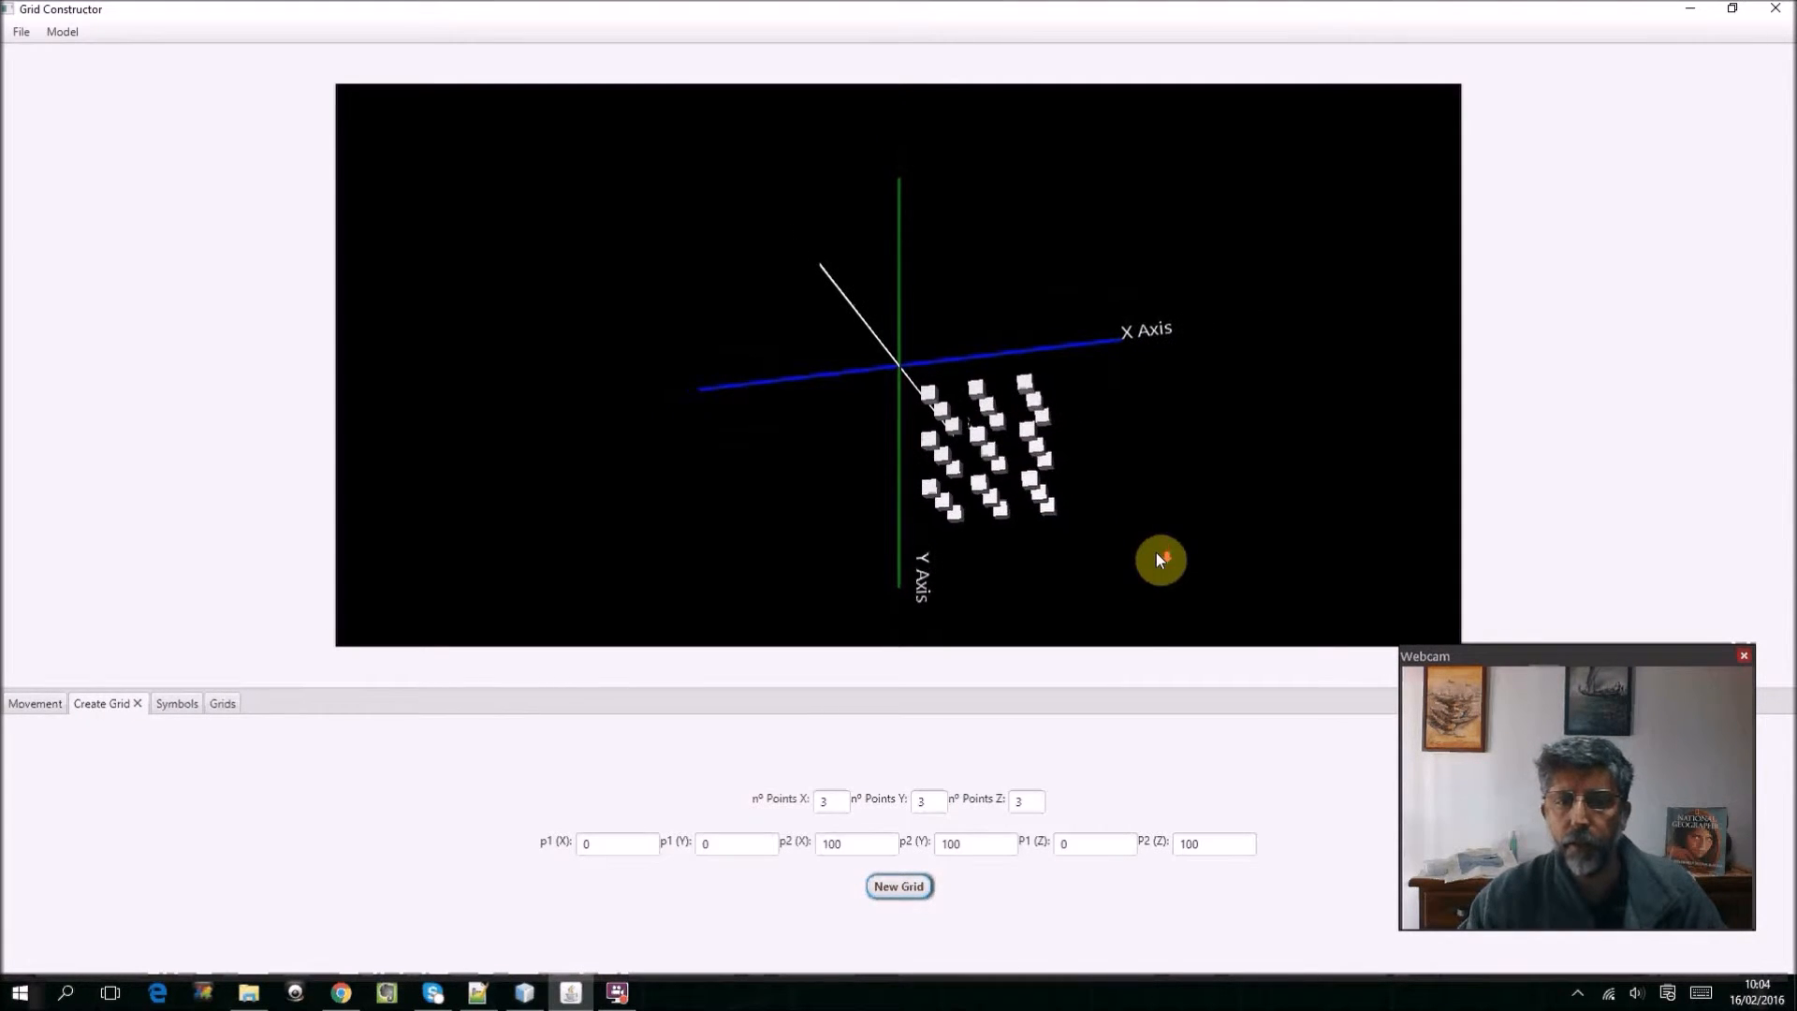
{"action": "key", "text": "z"}
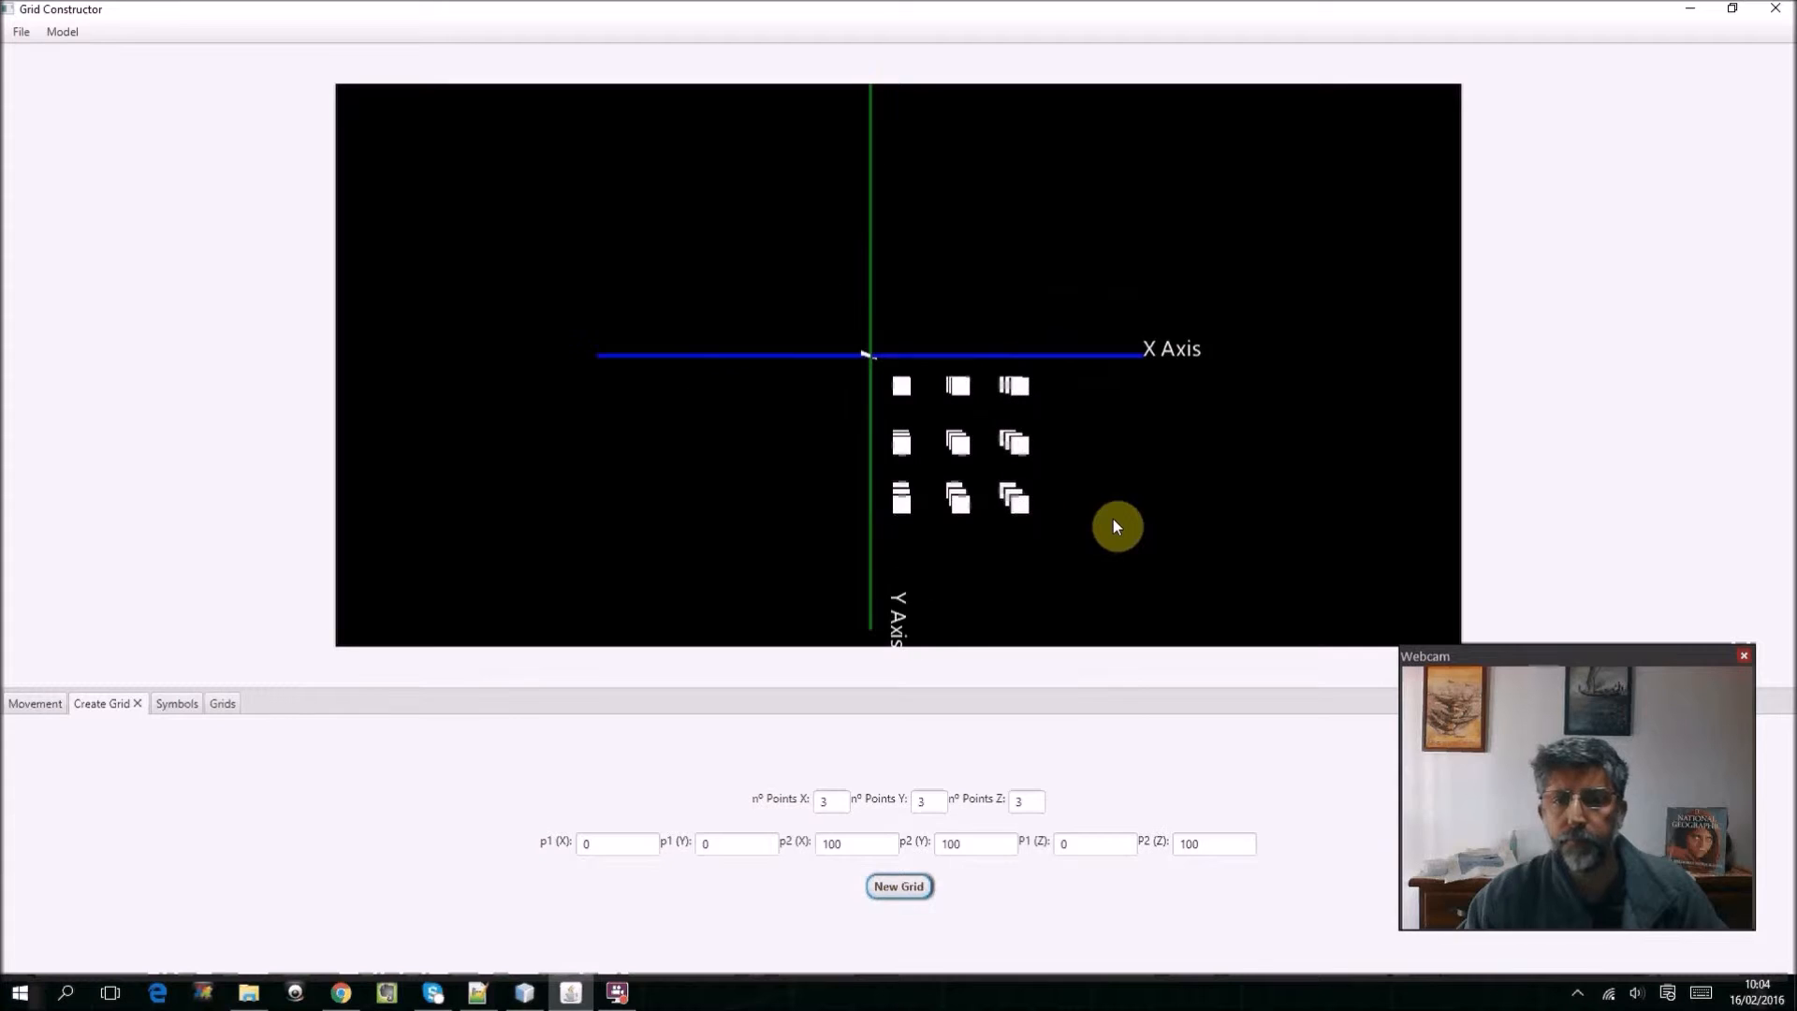
{"action": "scroll", "coordinate": [1070, 538], "scroll_direction": "up", "scroll_amount": 7}
{"action": "scroll", "coordinate": [1071, 537], "scroll_direction": "down", "scroll_amount": 5}
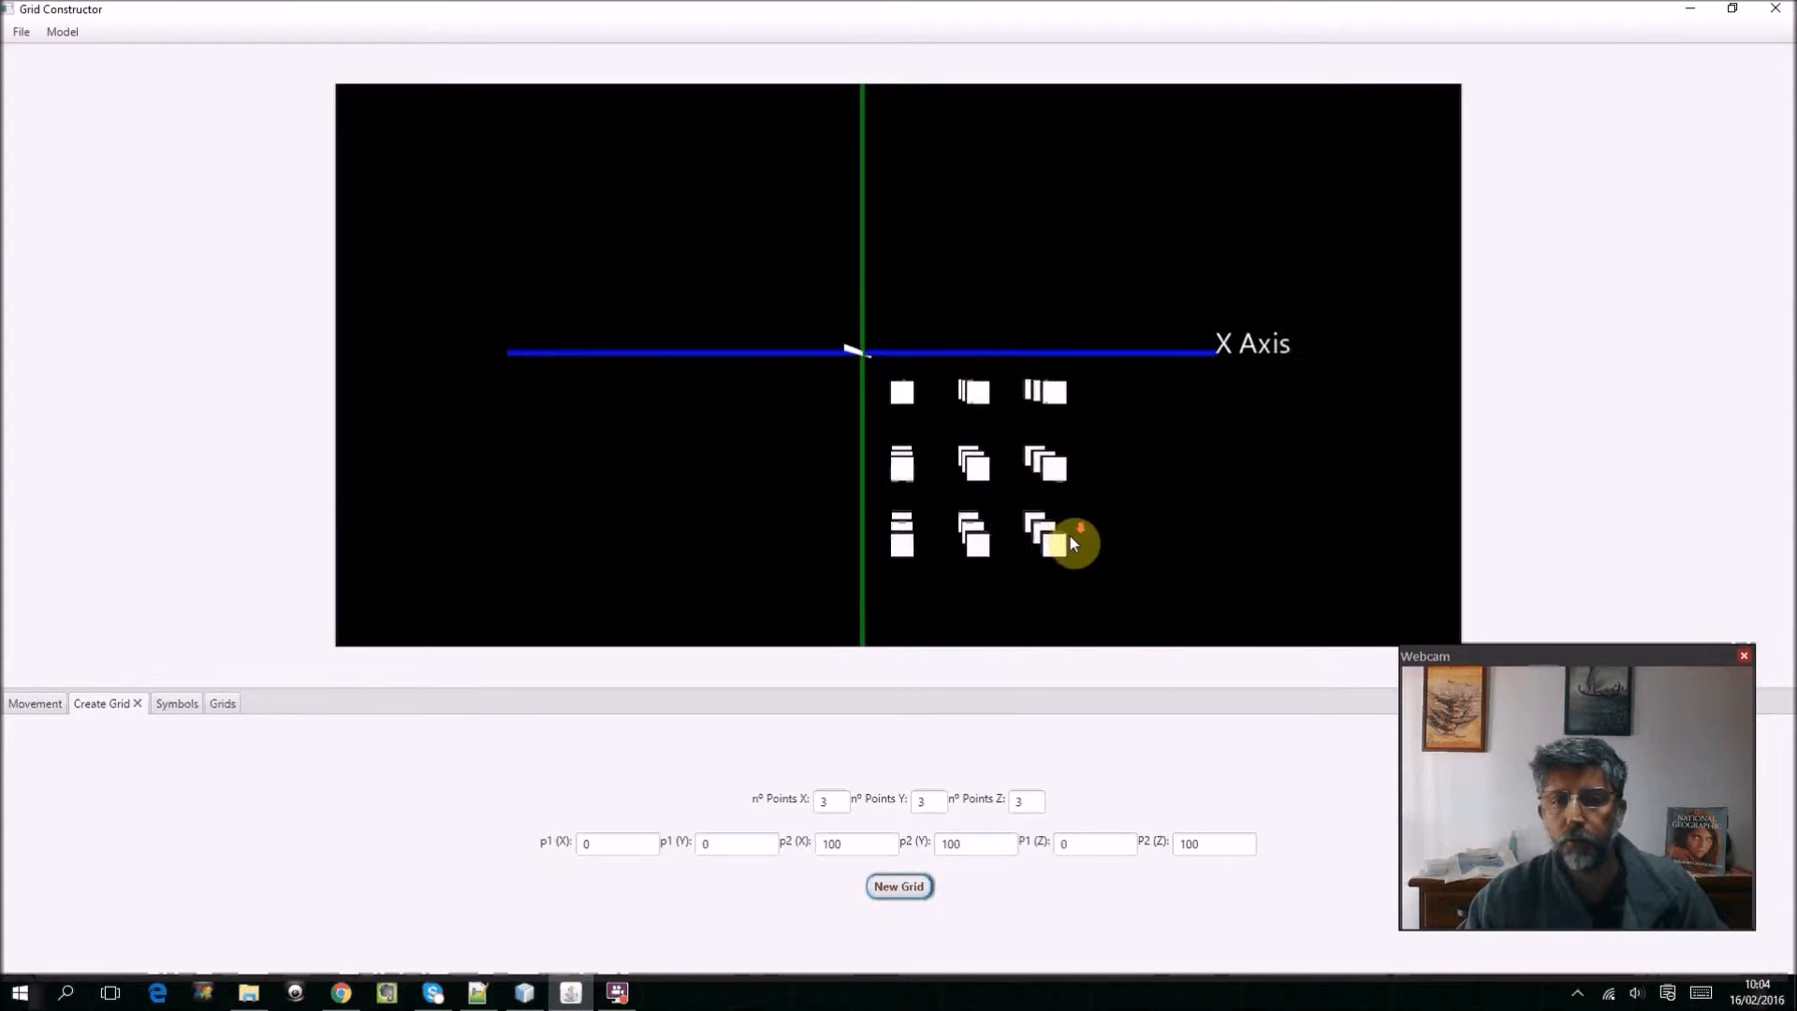
{"action": "scroll", "coordinate": [1072, 540], "scroll_direction": "down", "scroll_amount": 2}
{"action": "scroll", "coordinate": [1072, 539], "scroll_direction": "up", "scroll_amount": 1}
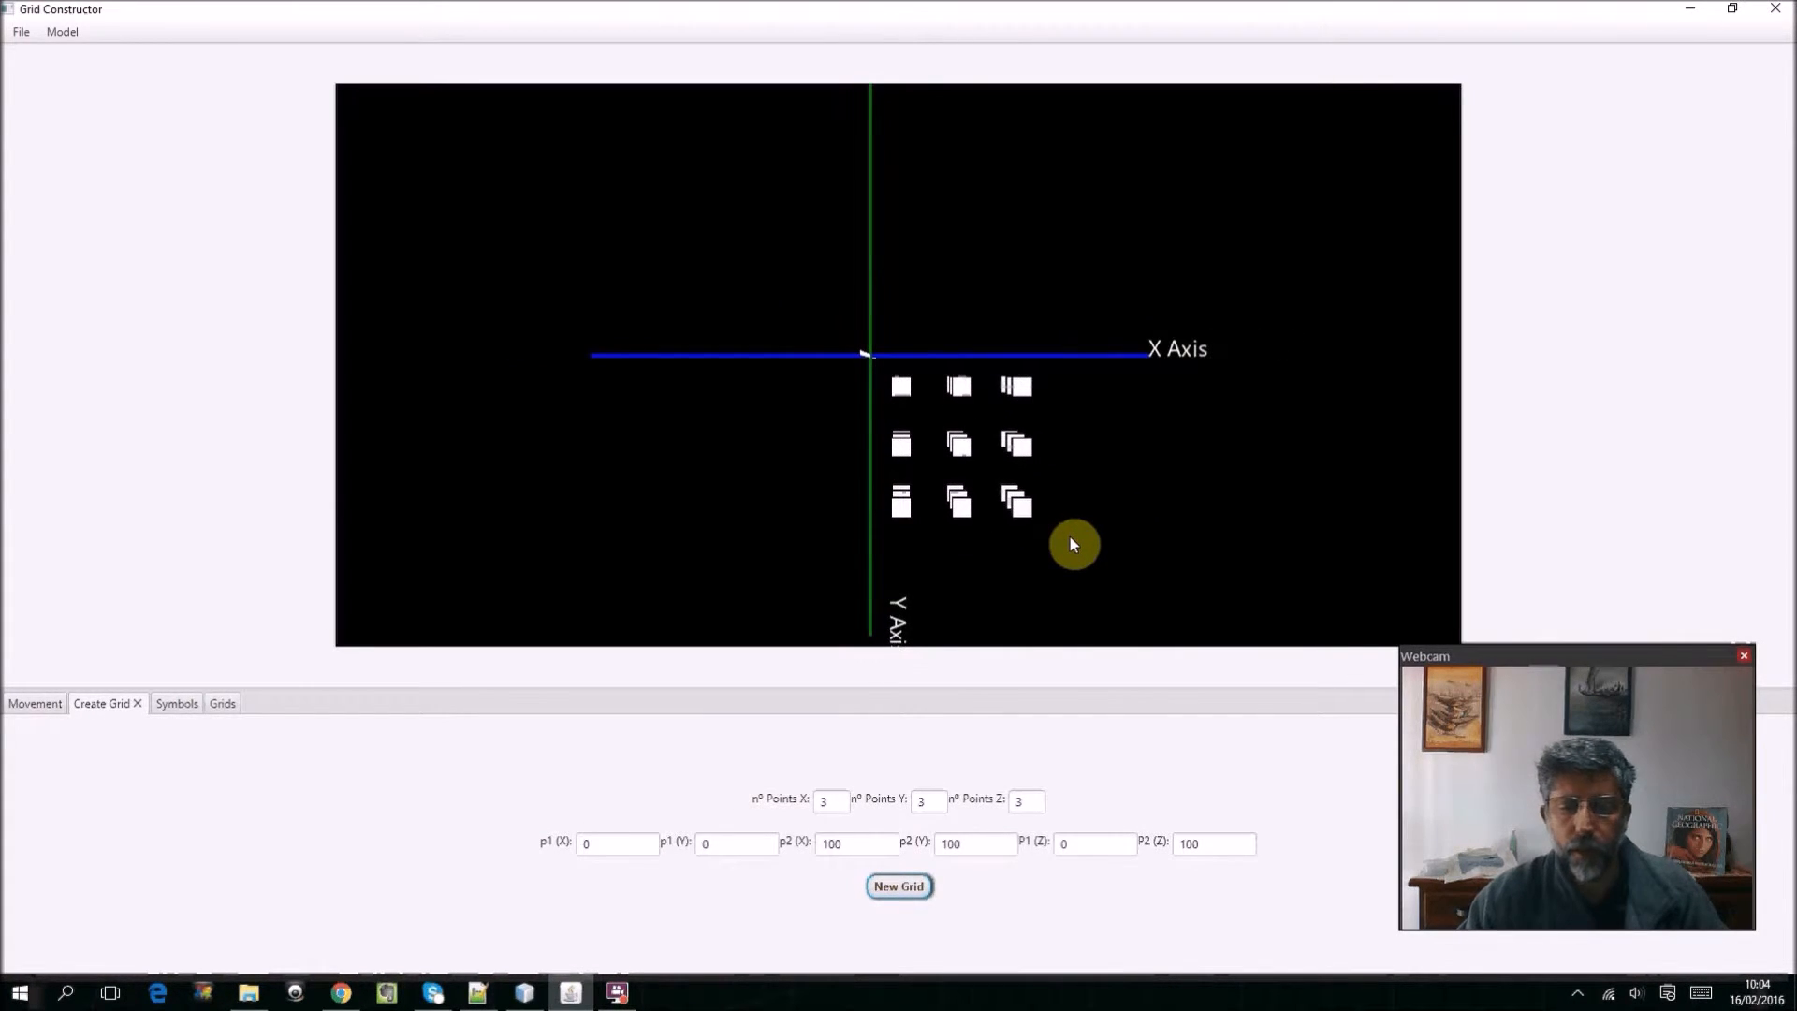
Display the properties of the first grid in the grid list and inspect its cells from several angles.
{"action": "left_click", "coordinate": [219, 705]}
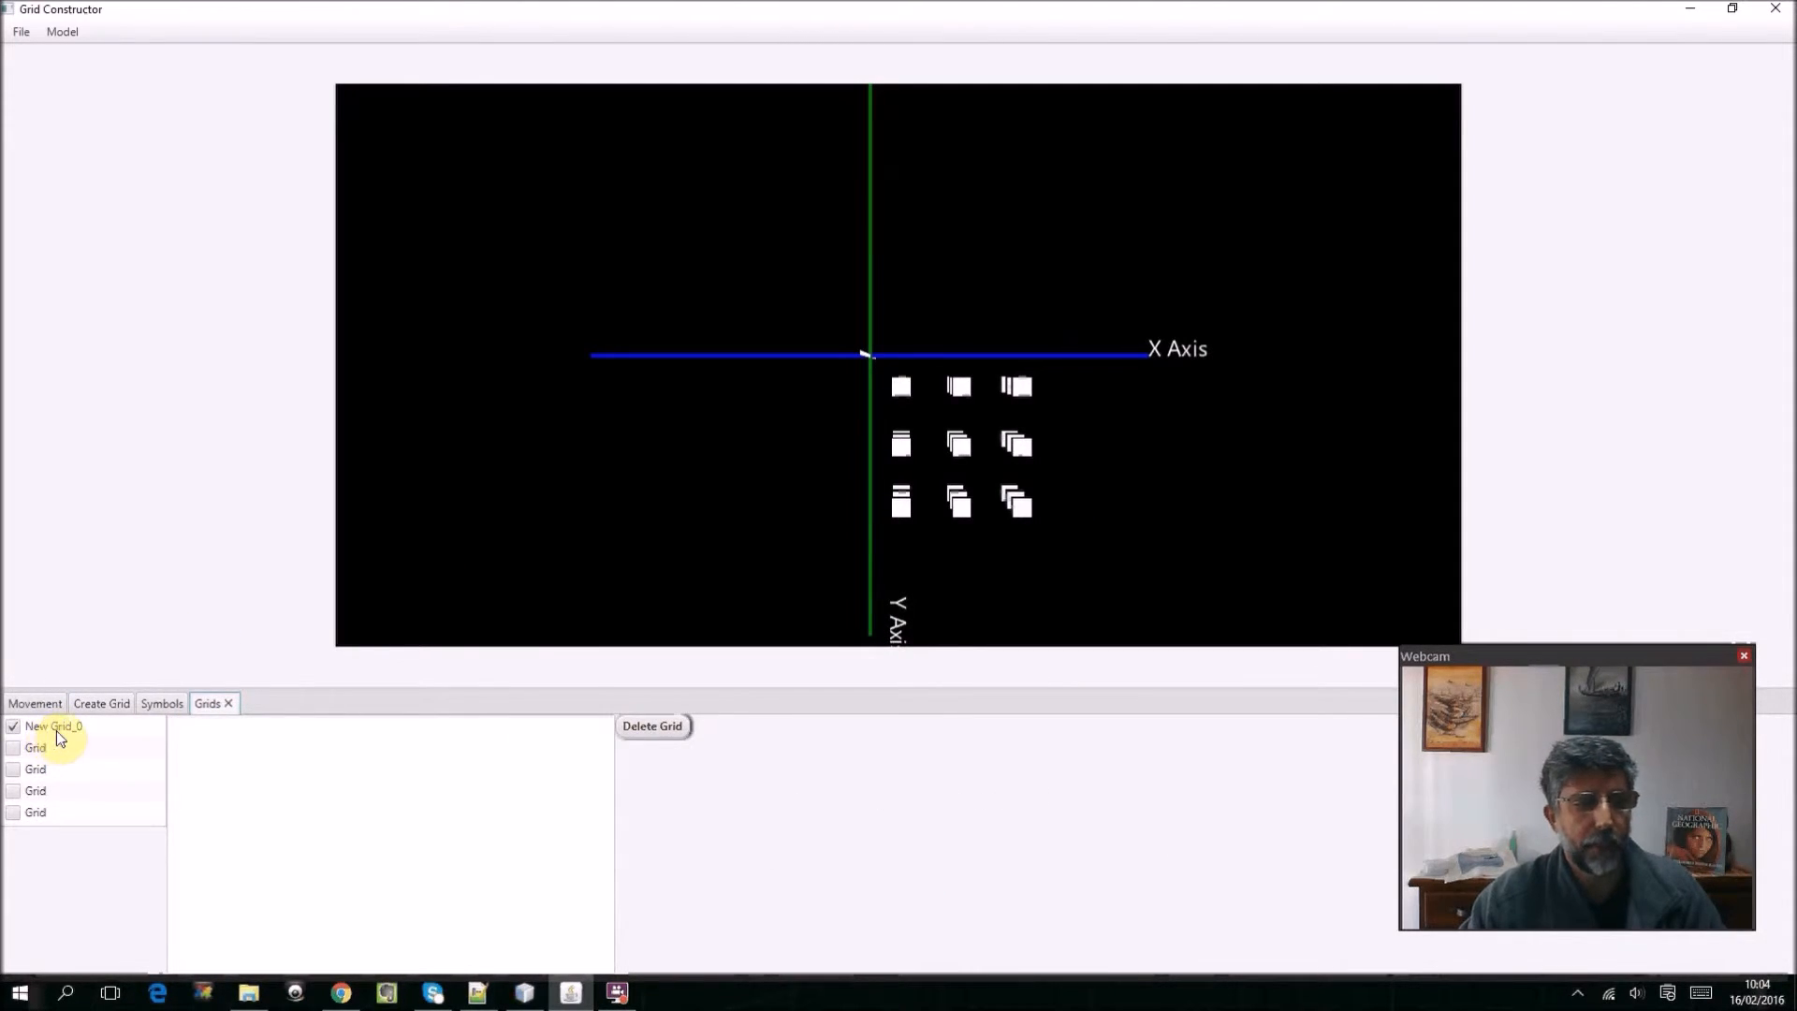
{"action": "left_click", "coordinate": [56, 731]}
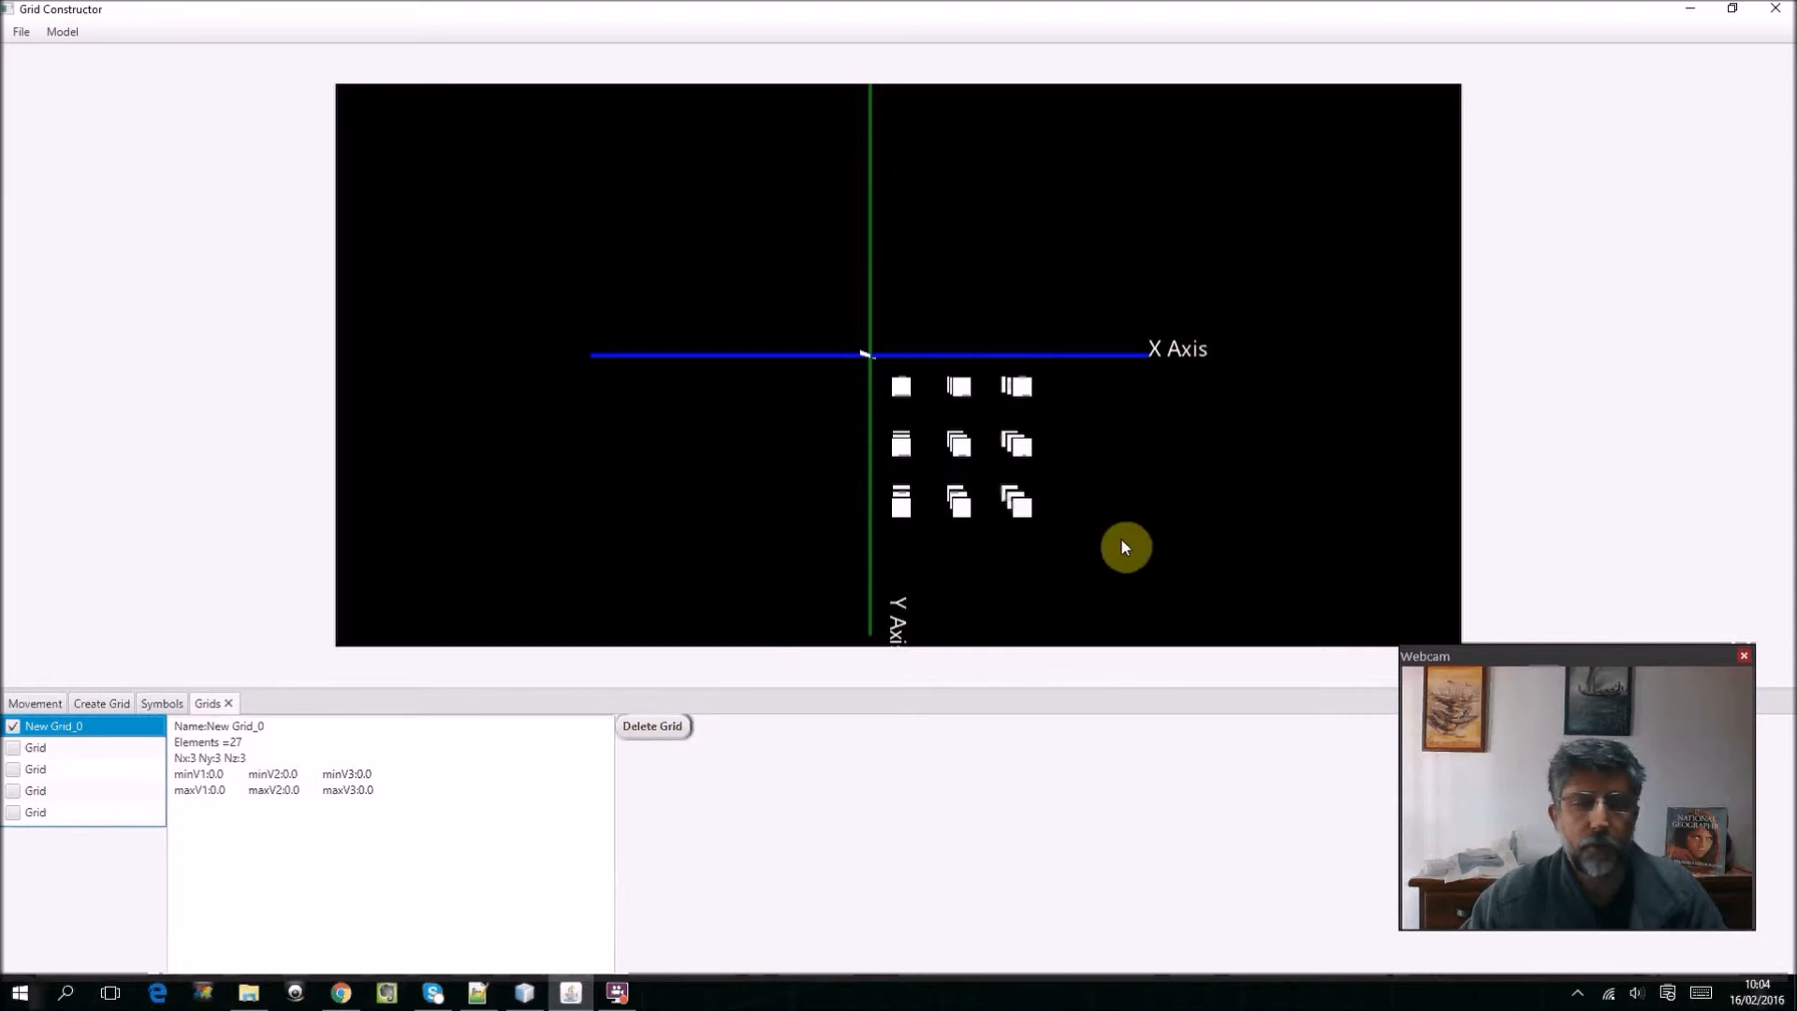
{"action": "scroll", "coordinate": [1033, 512], "scroll_direction": "up", "scroll_amount": 4}
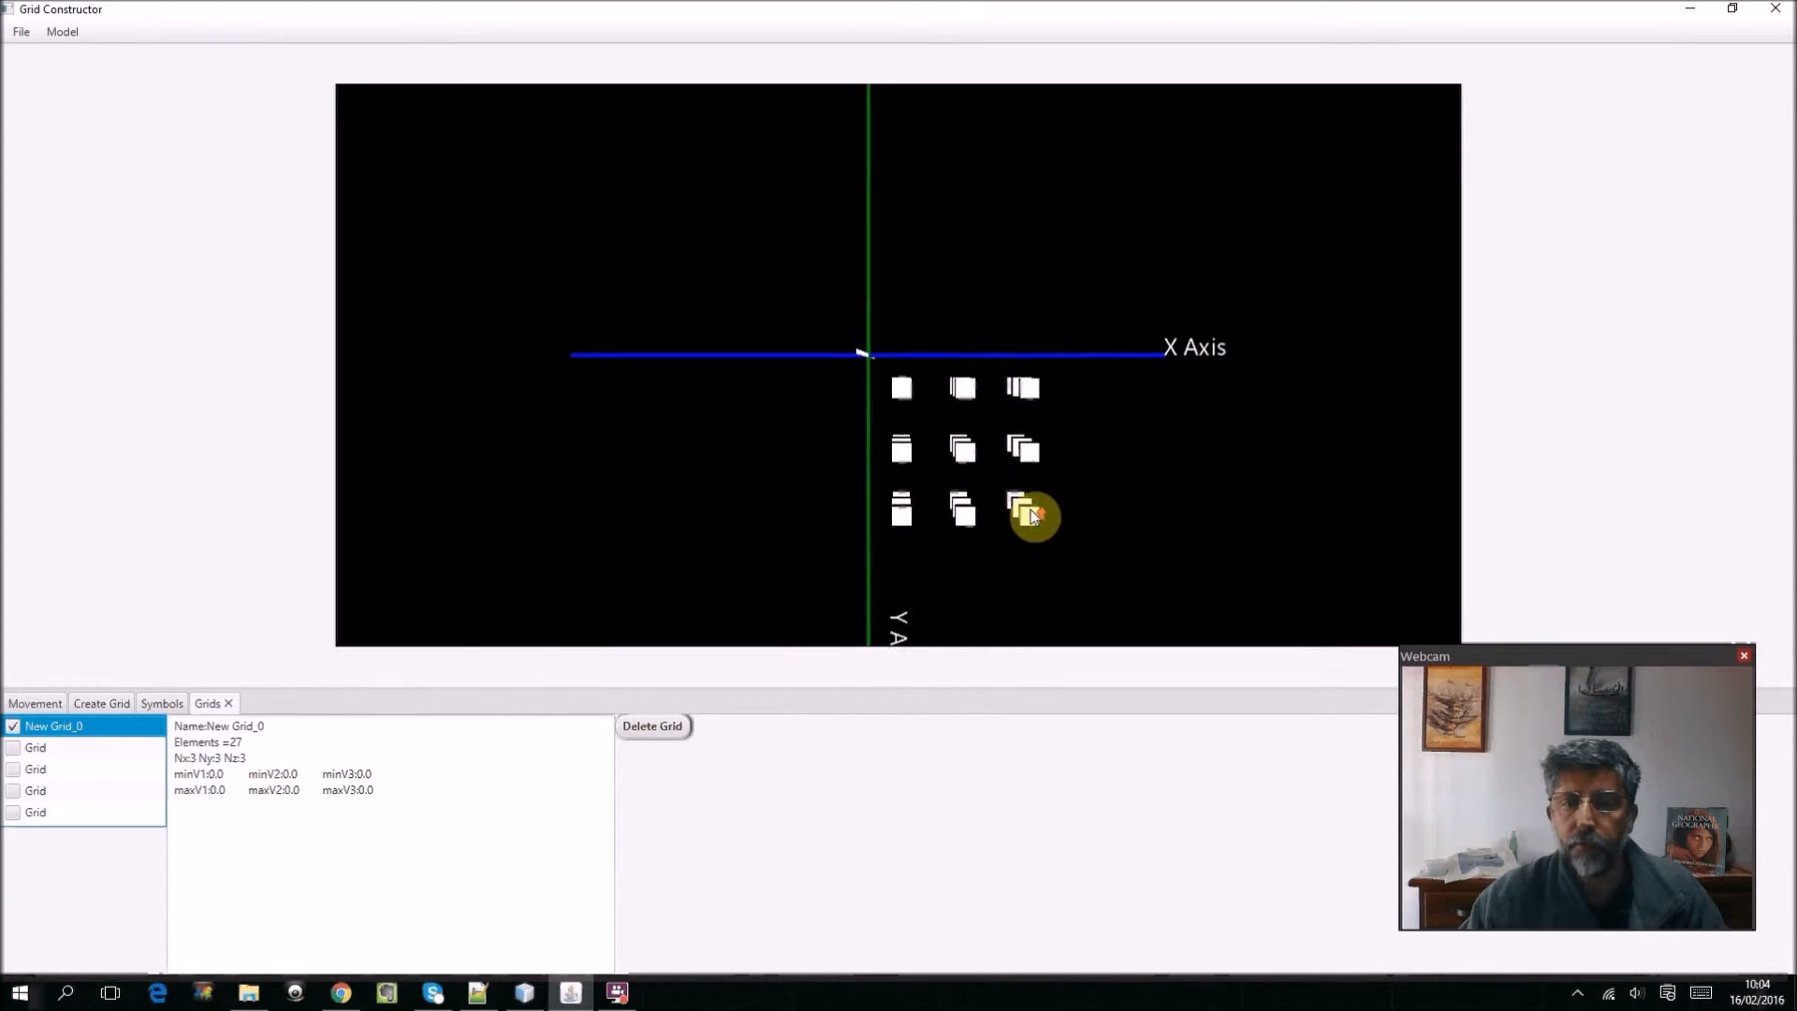
{"action": "left_click_drag", "start_coordinate": [1144, 577], "coordinate": [1100, 531]}
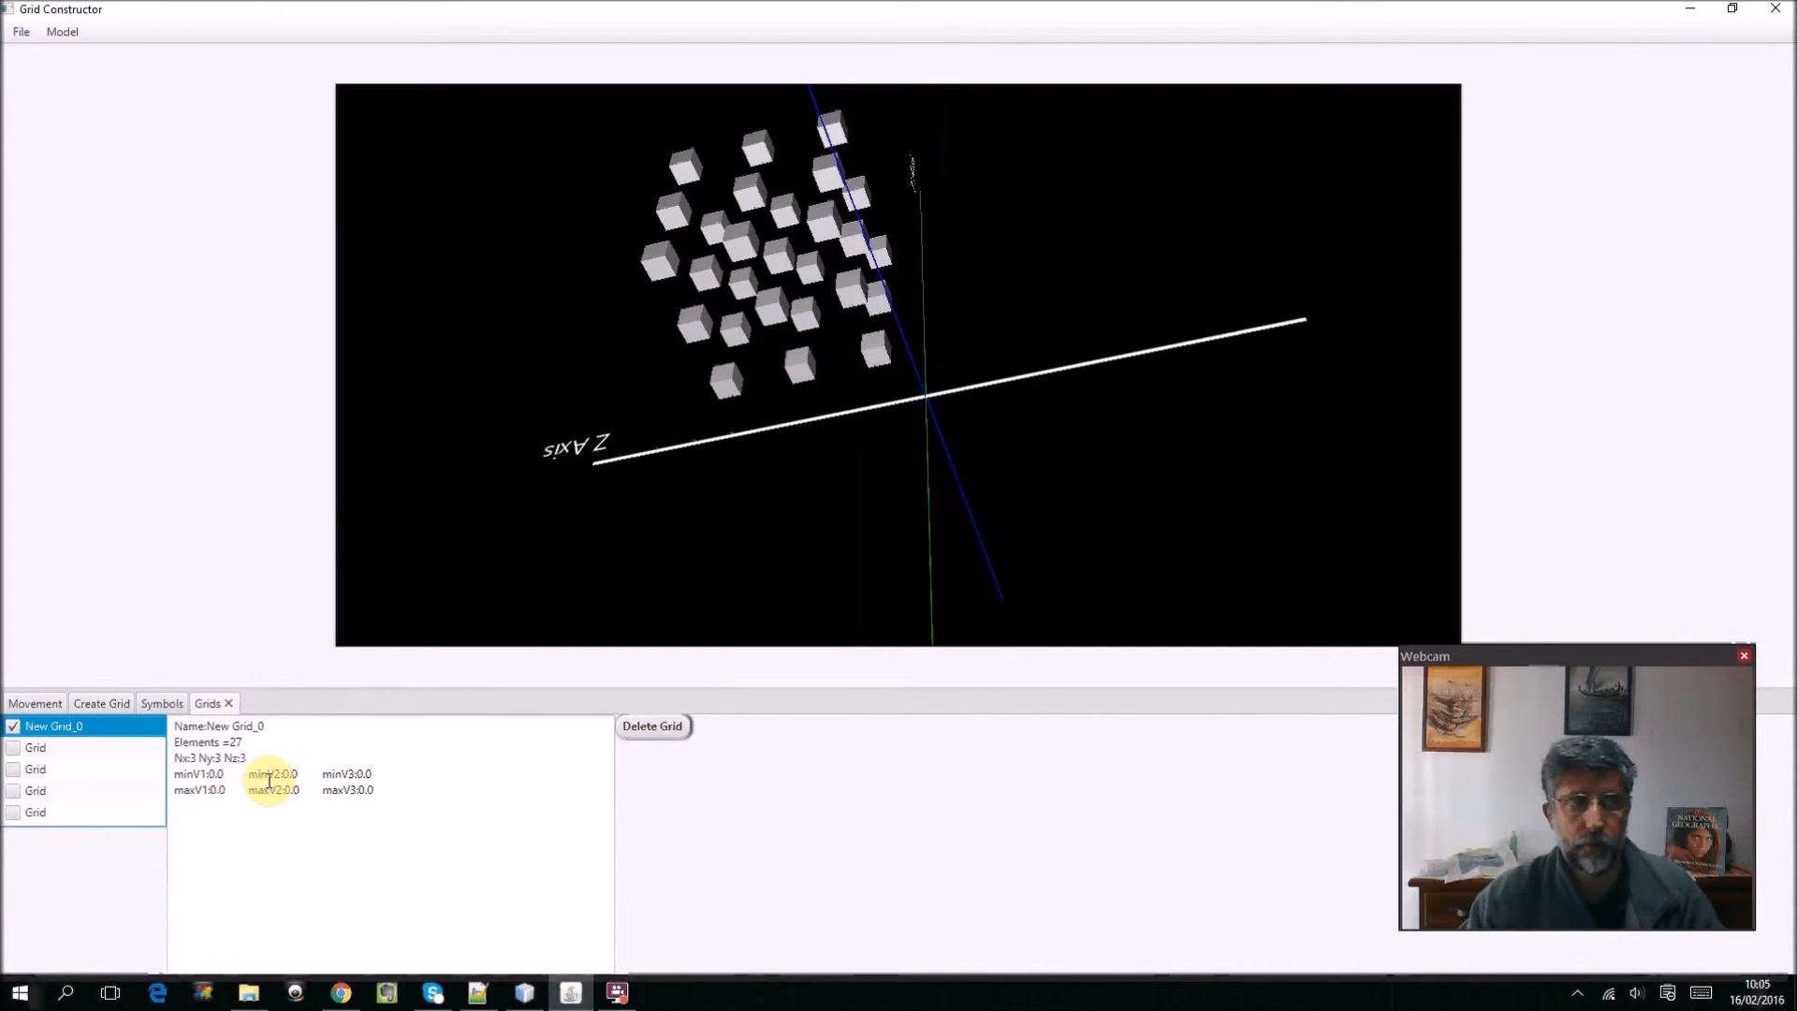
{"action": "double_click", "coordinate": [850, 585]}
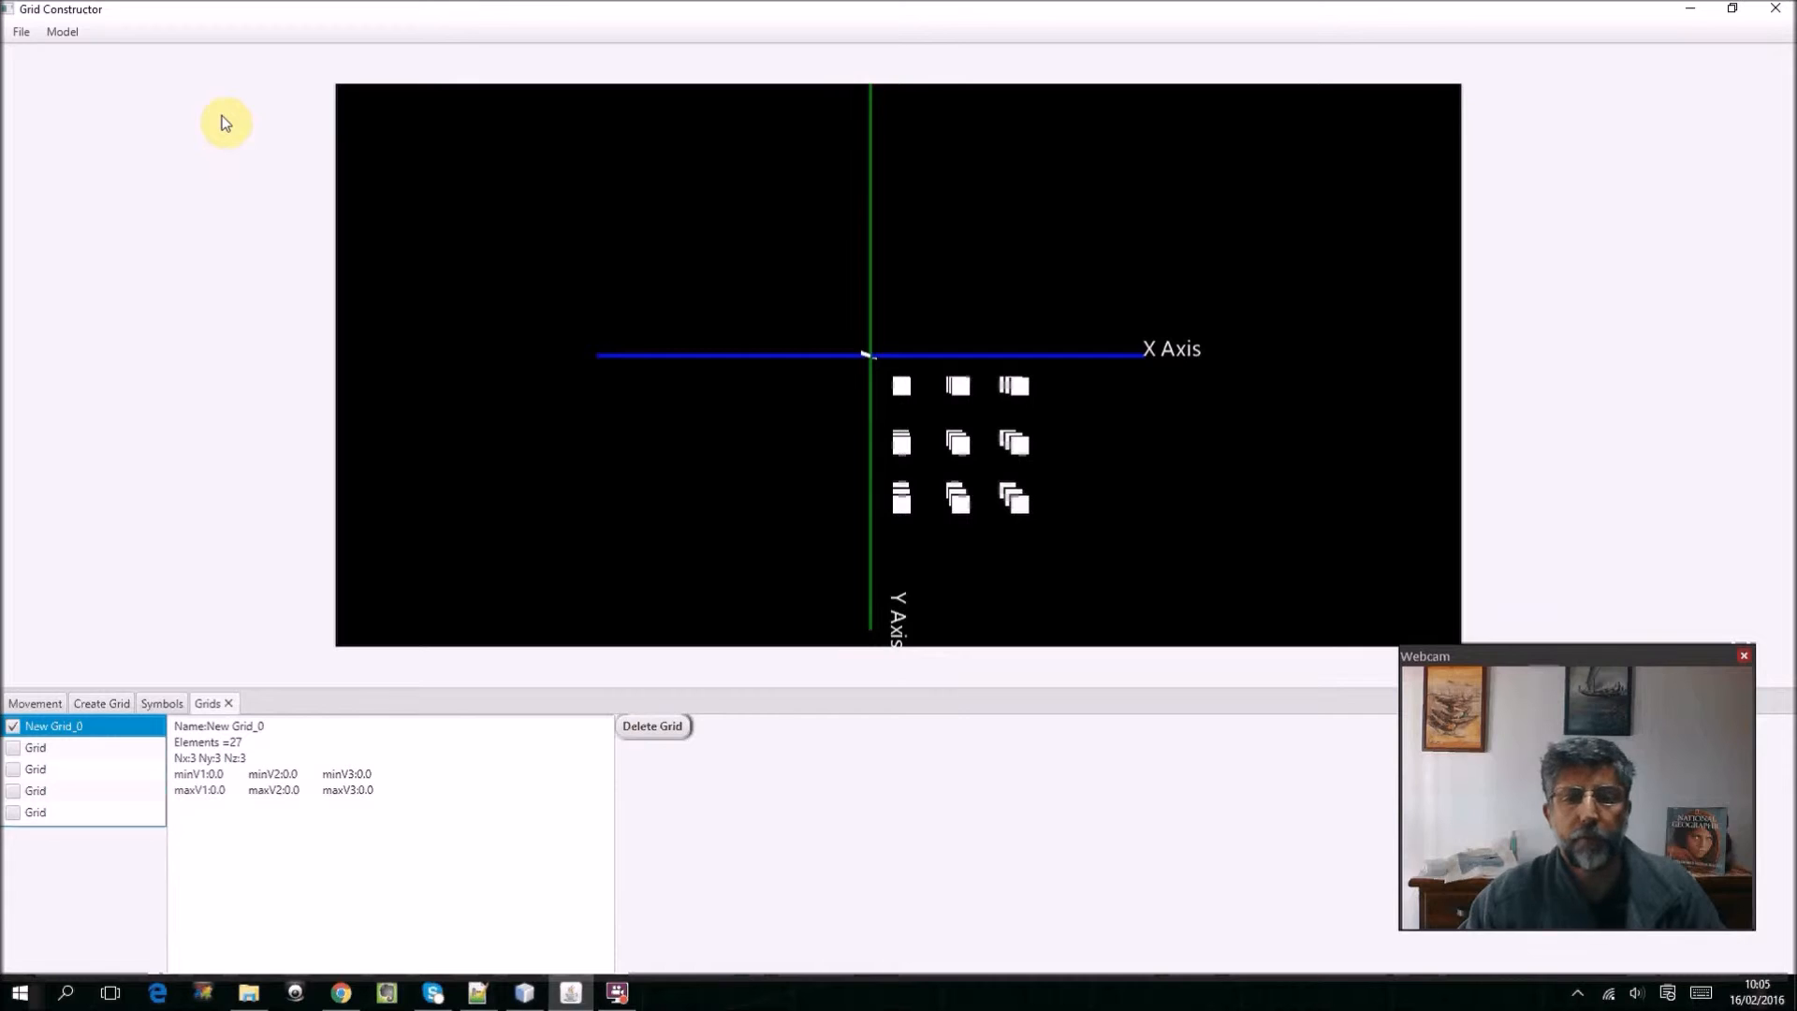
Save the grid as empty3x3 in the Redes teste folder on the Documentos (E:) drive.
{"action": "left_click", "coordinate": [32, 36]}
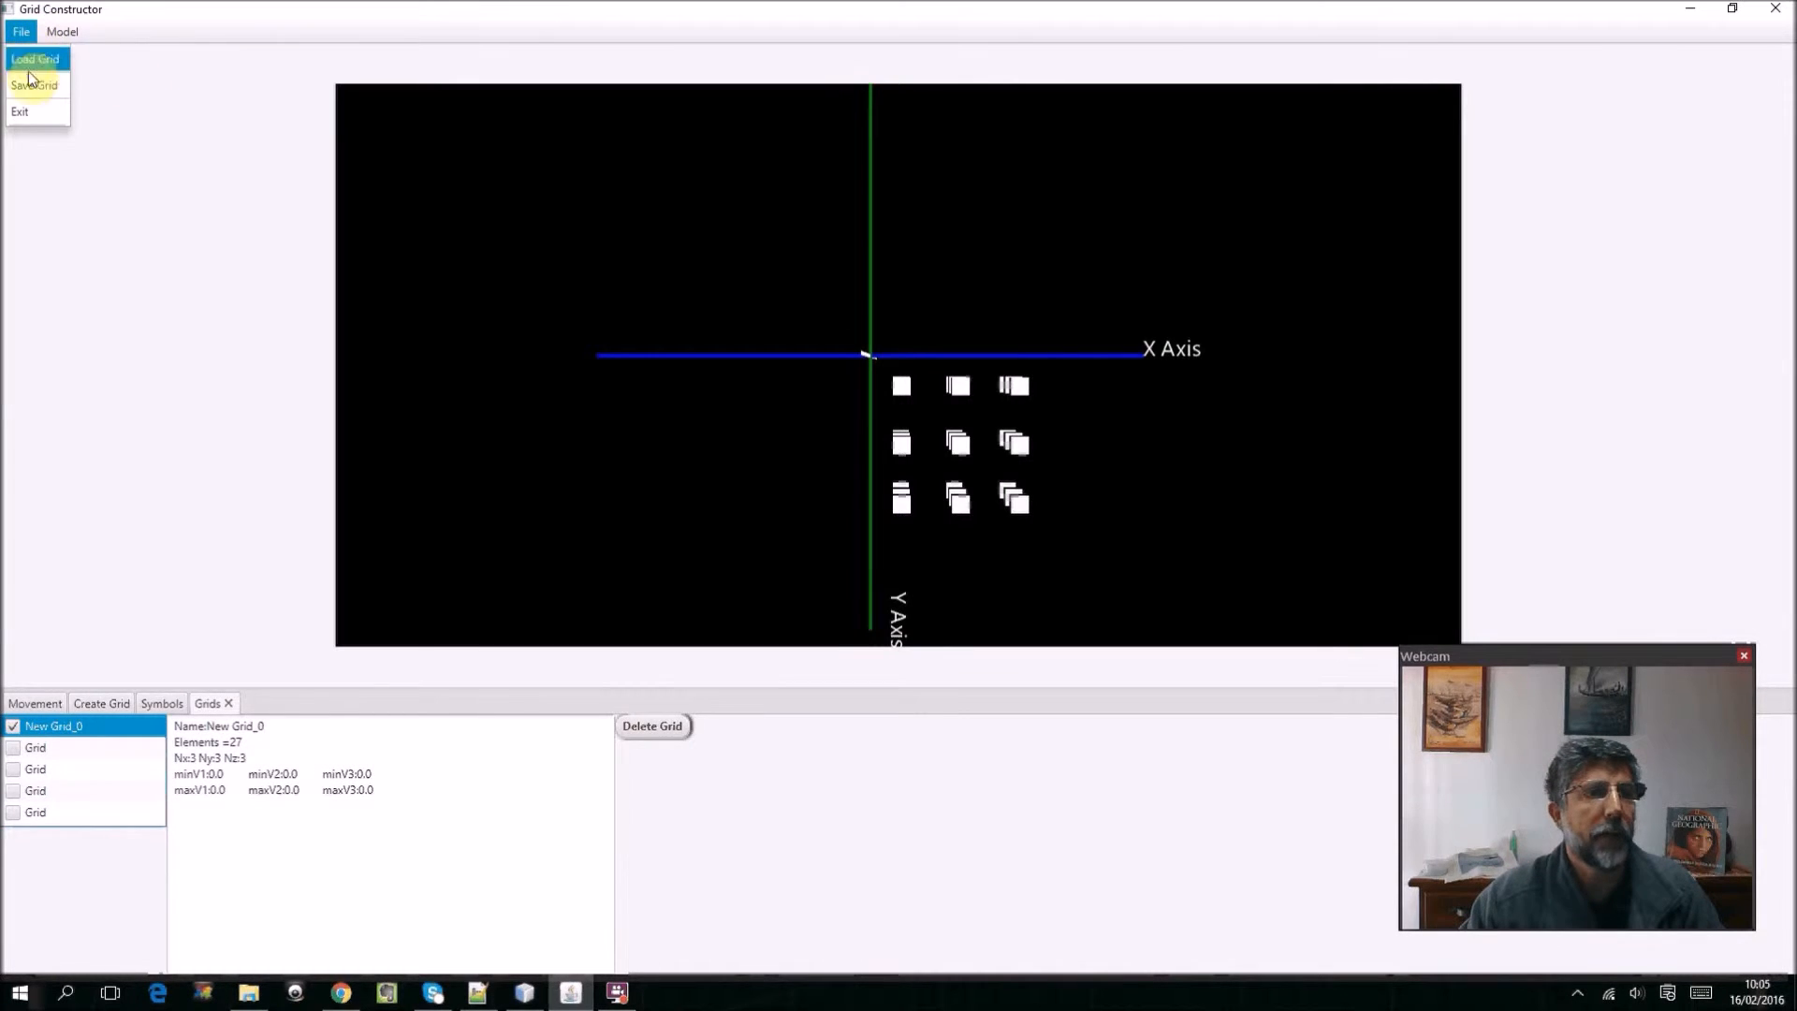
{"action": "left_click", "coordinate": [25, 80]}
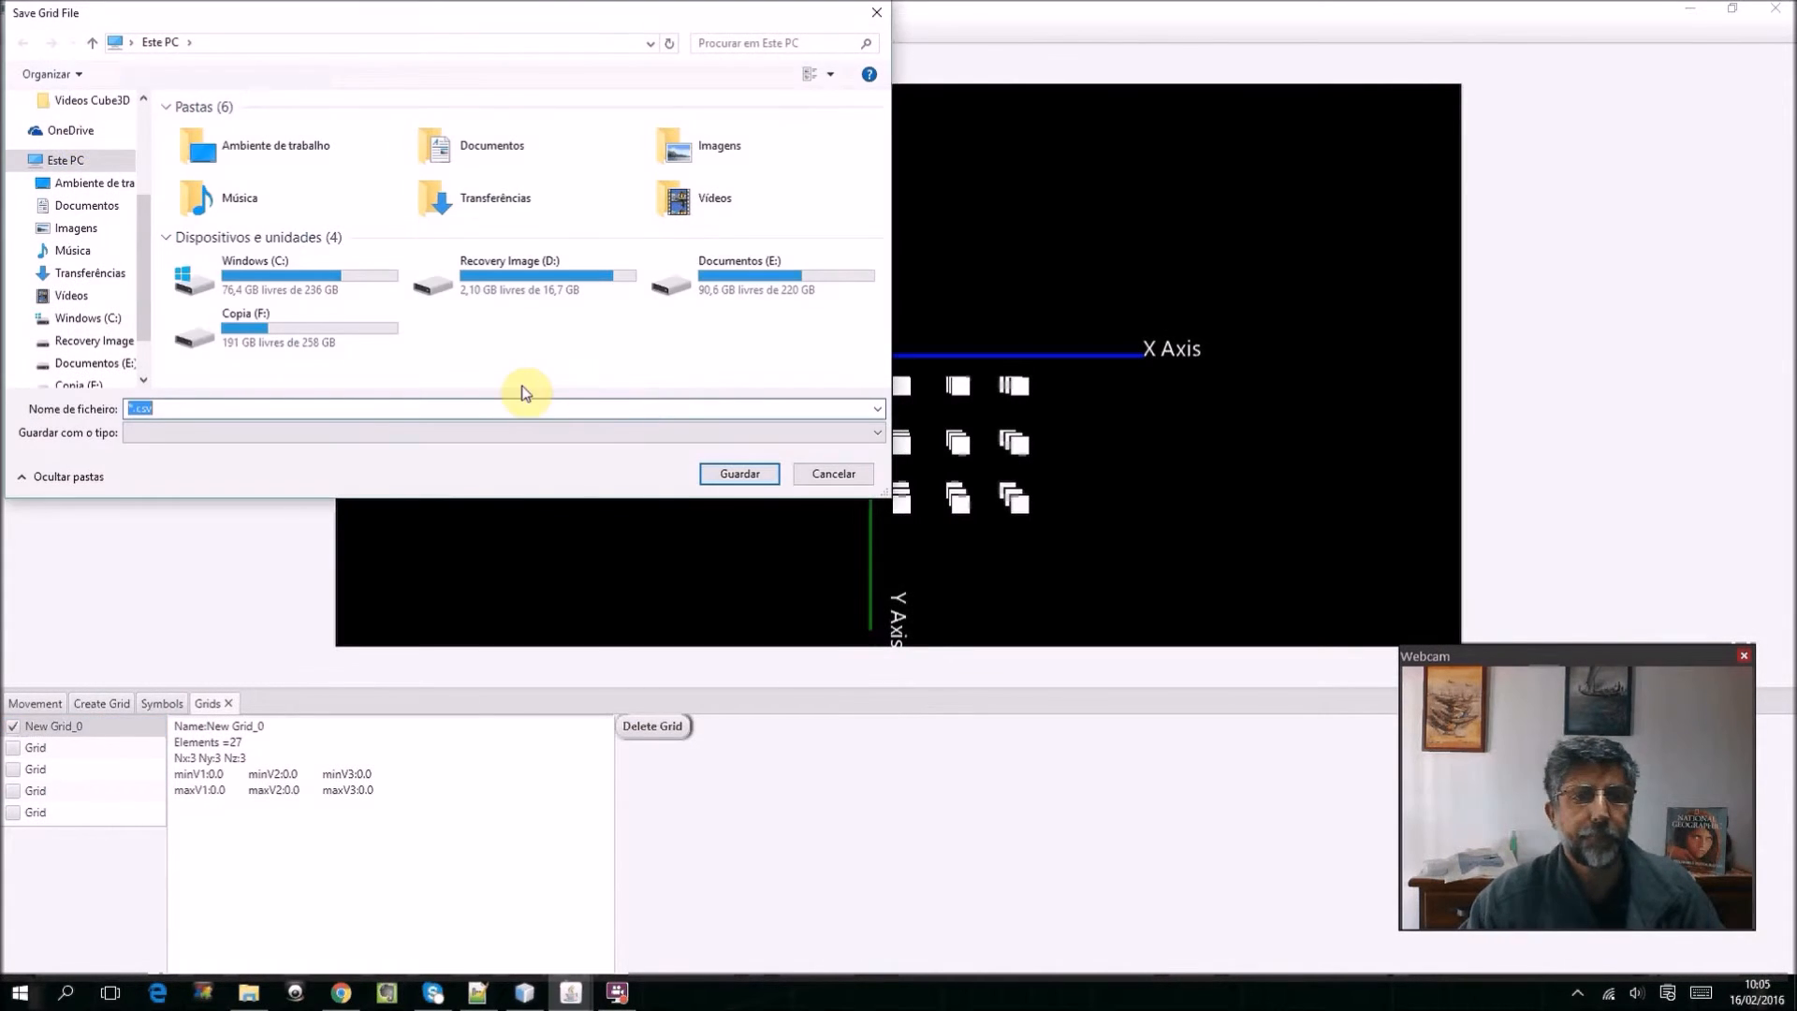
{"action": "left_click", "coordinate": [94, 362]}
{"action": "scroll", "coordinate": [318, 327], "scroll_direction": "down", "scroll_amount": 5}
{"action": "scroll", "coordinate": [324, 299], "scroll_direction": "down", "scroll_amount": 10}
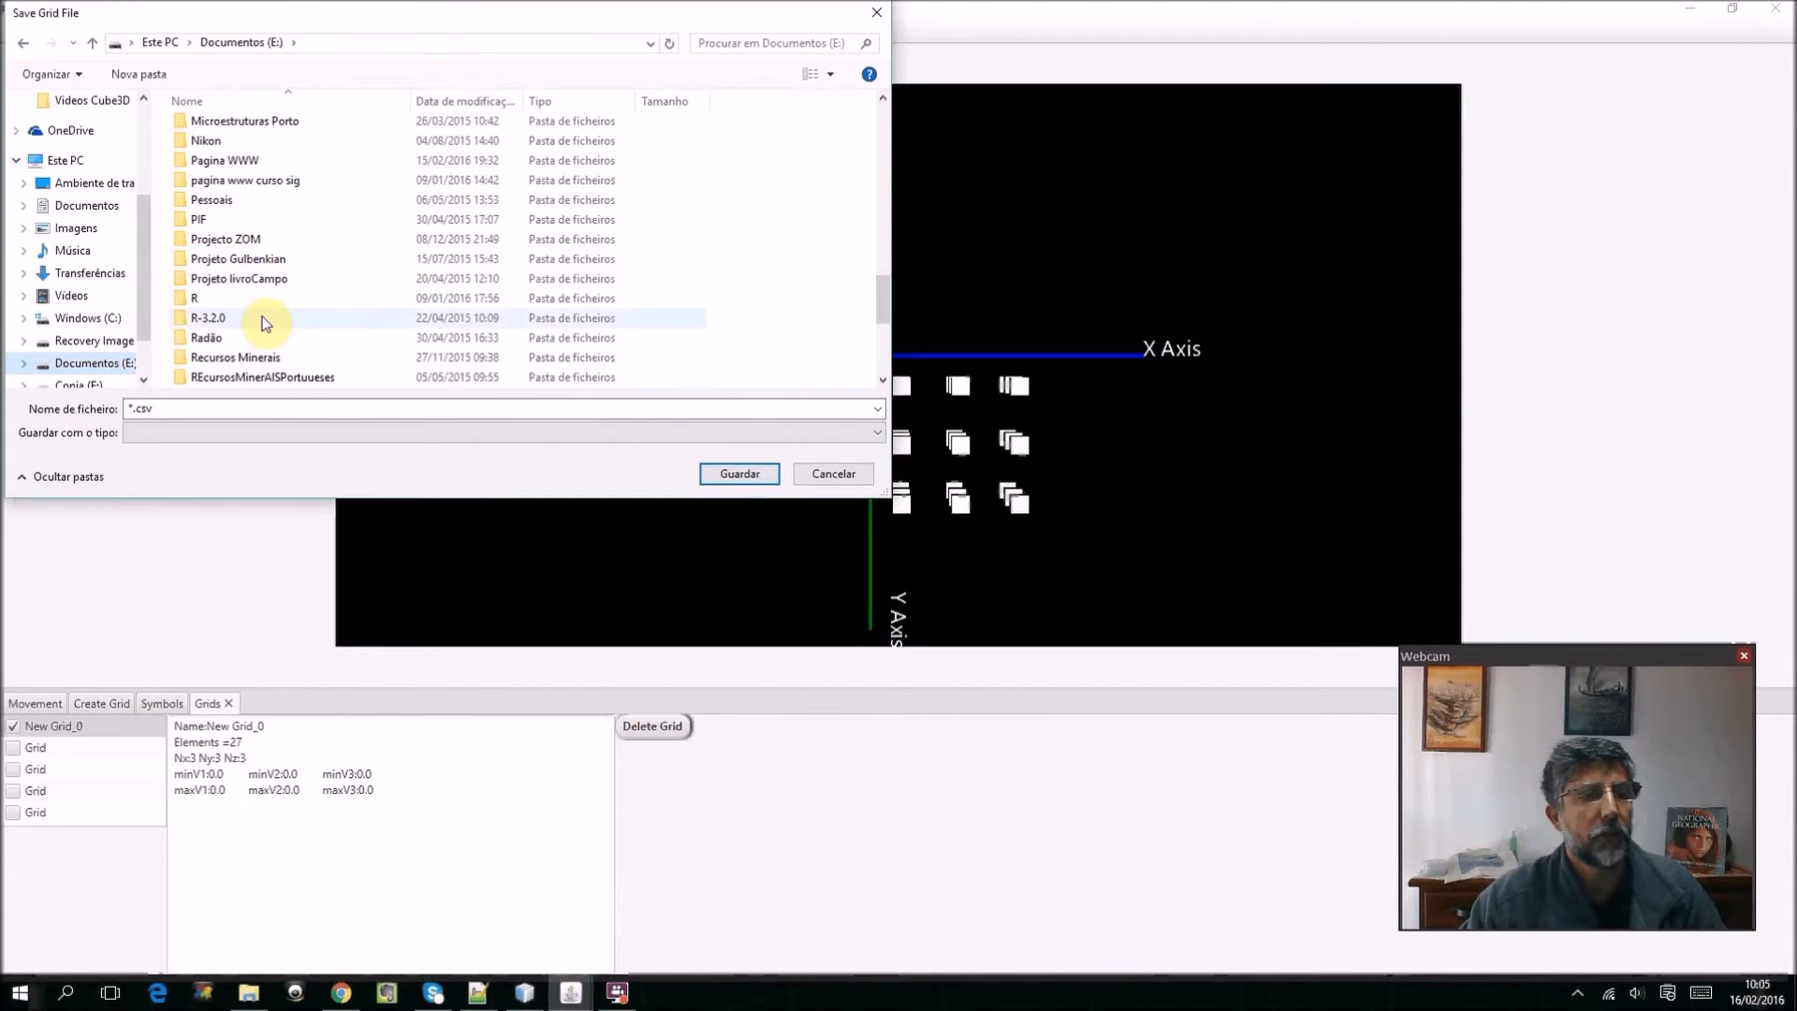
{"action": "scroll", "coordinate": [255, 321], "scroll_direction": "down", "scroll_amount": 1}
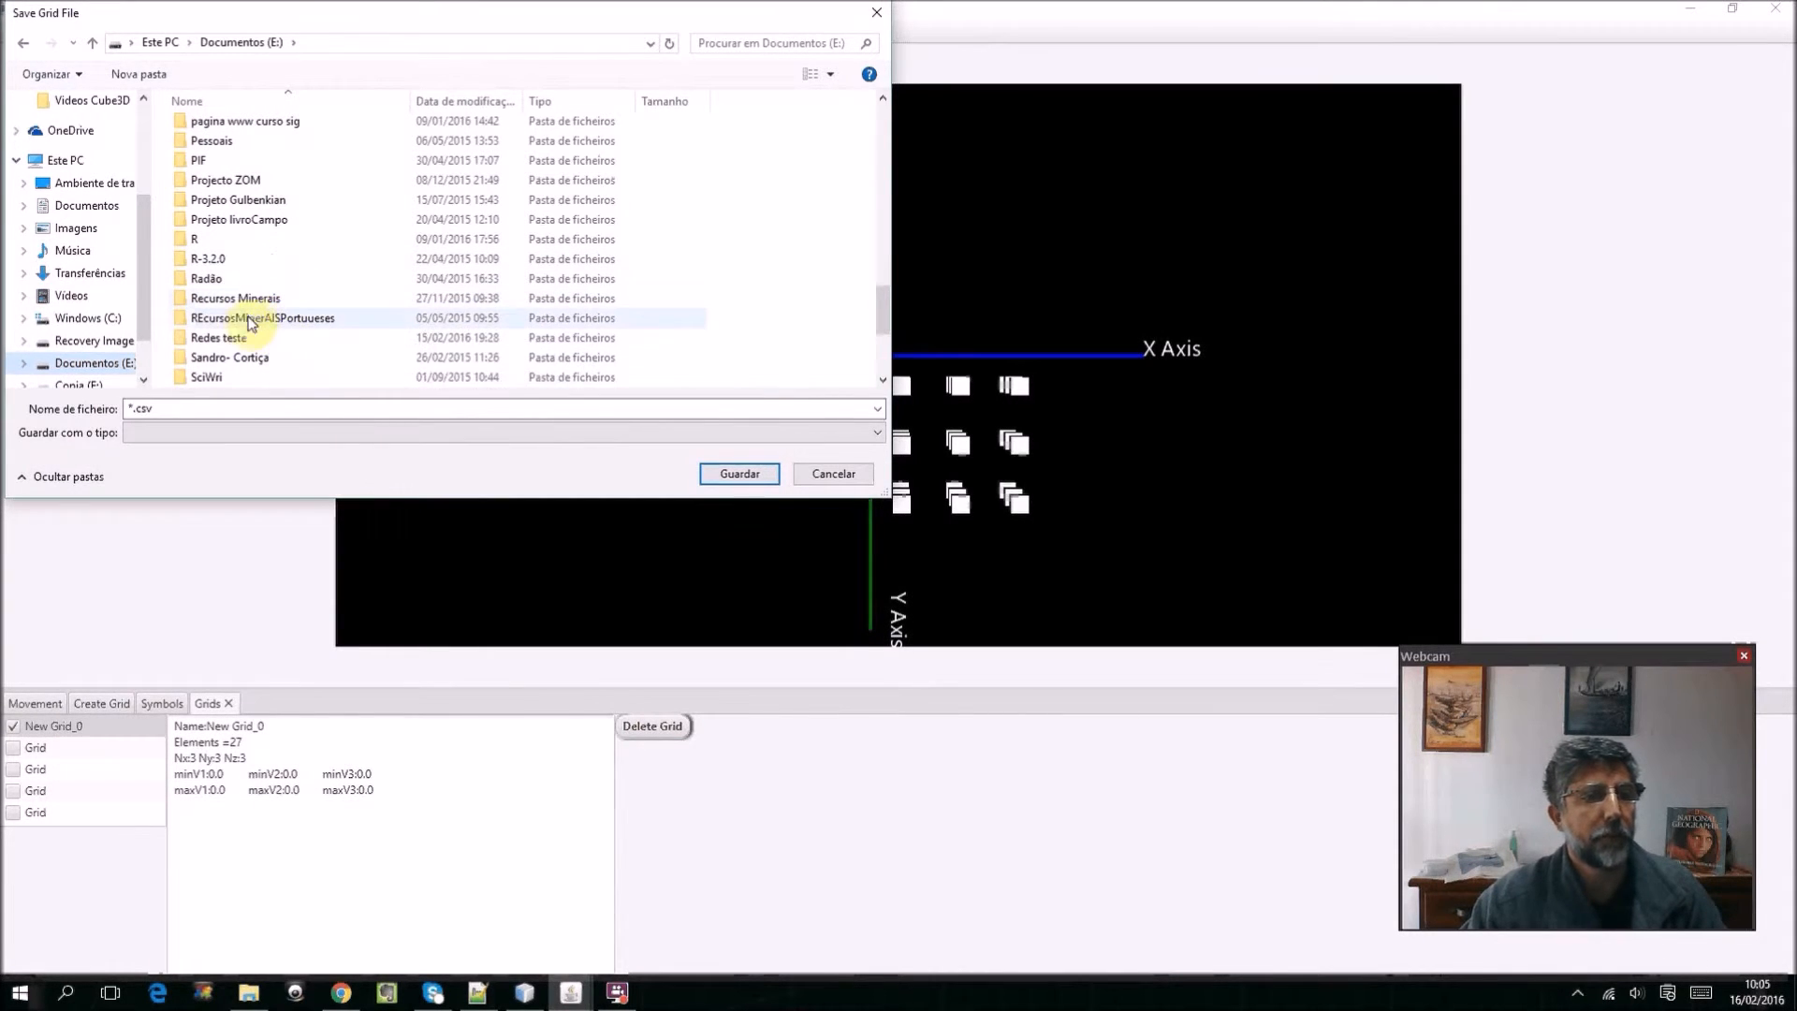
{"action": "double_click", "coordinate": [225, 338]}
{"action": "double_click", "coordinate": [167, 408]}
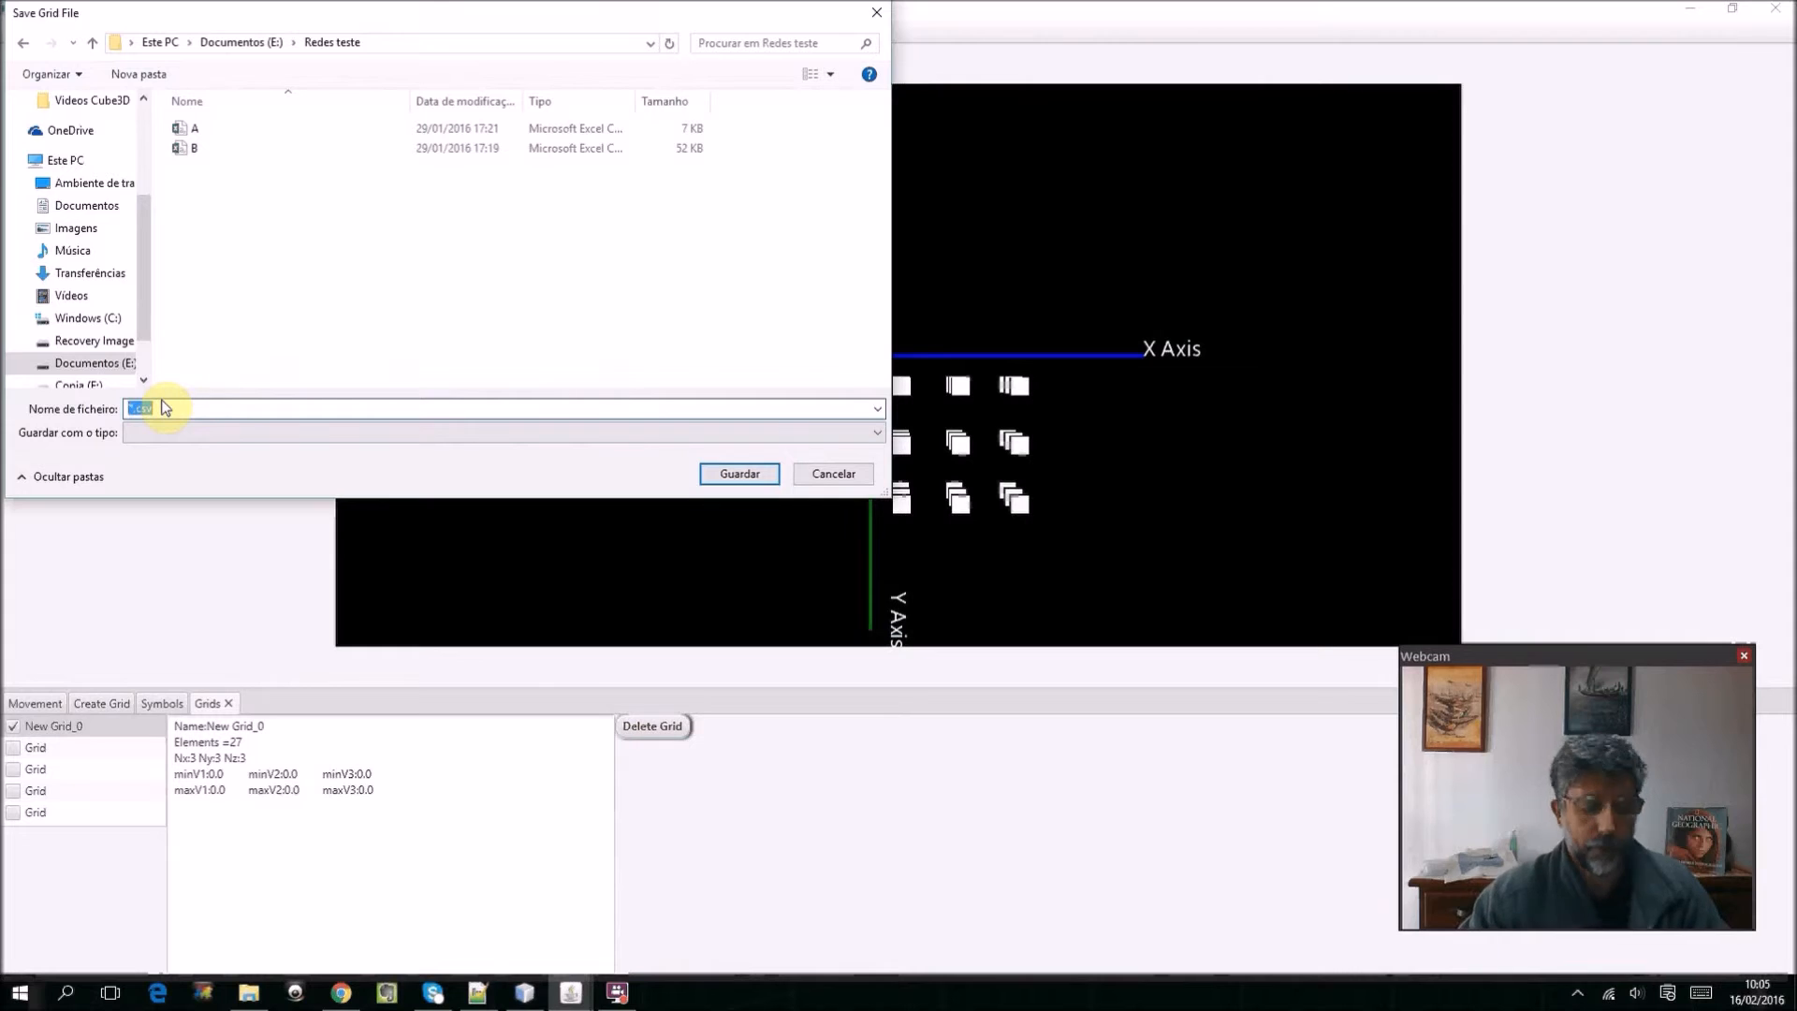
{"action": "type", "text": "emp"}
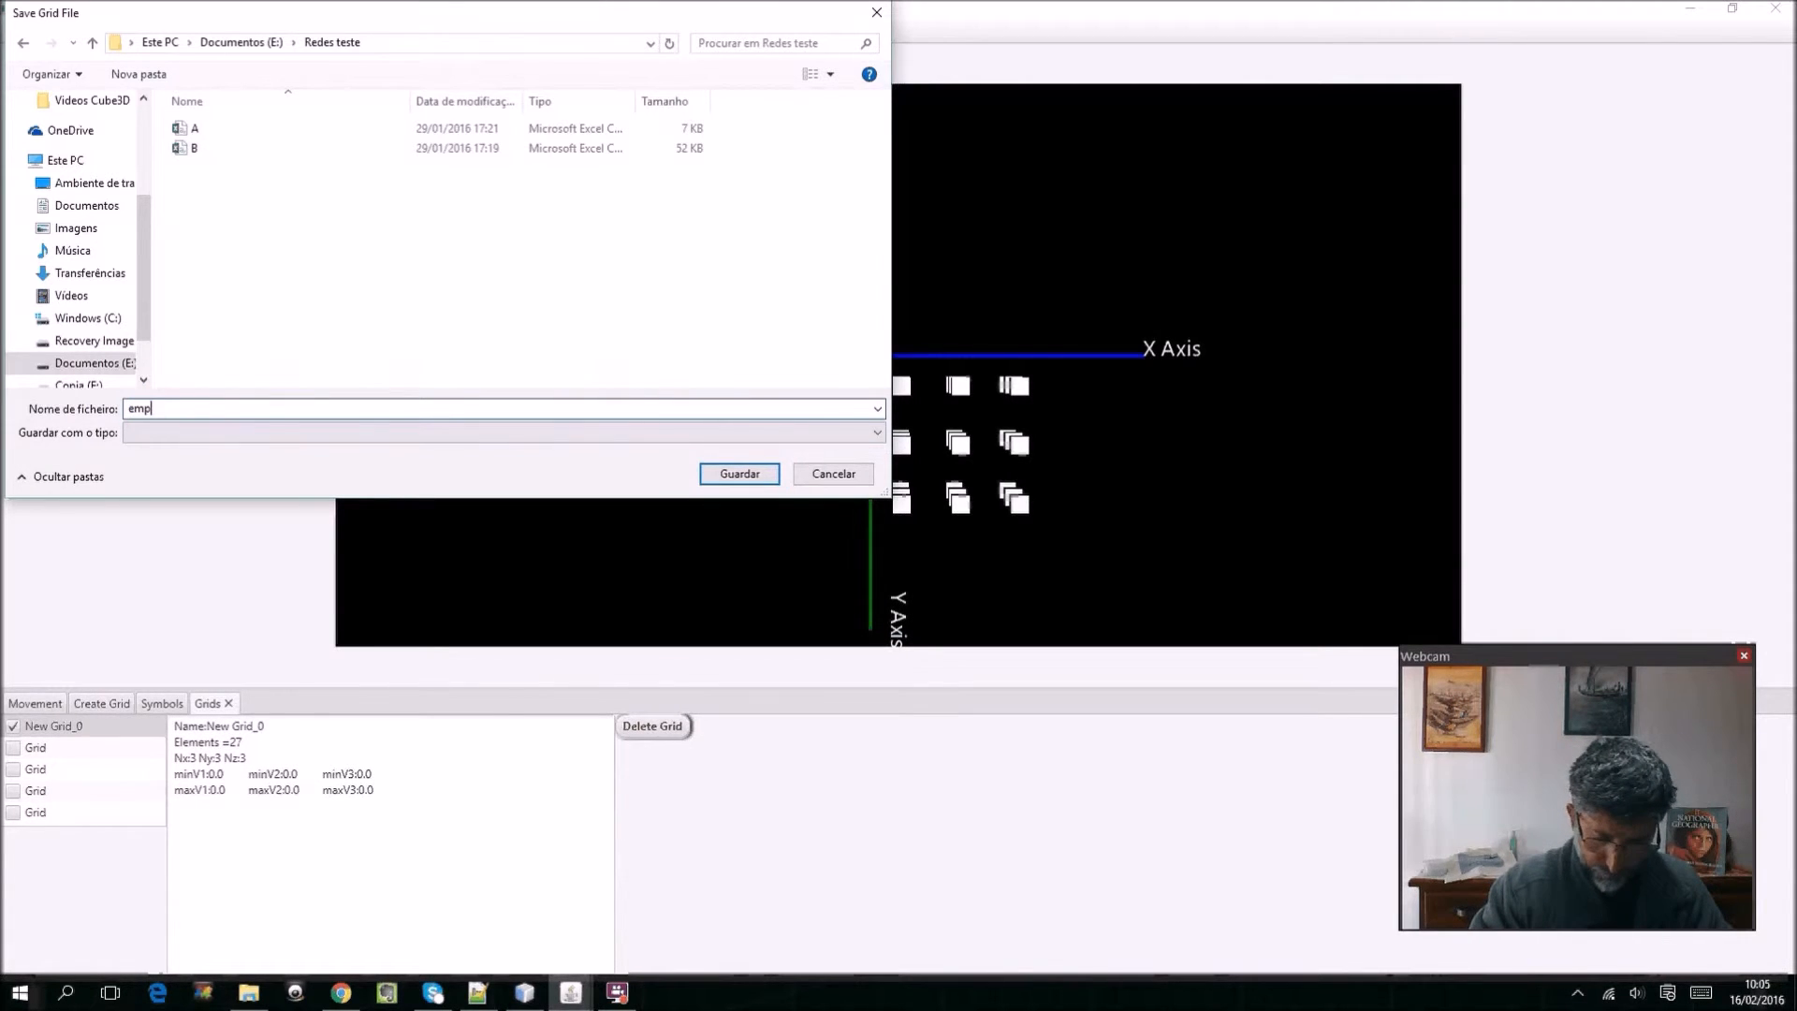
{"action": "type", "text": "ty3x3"}
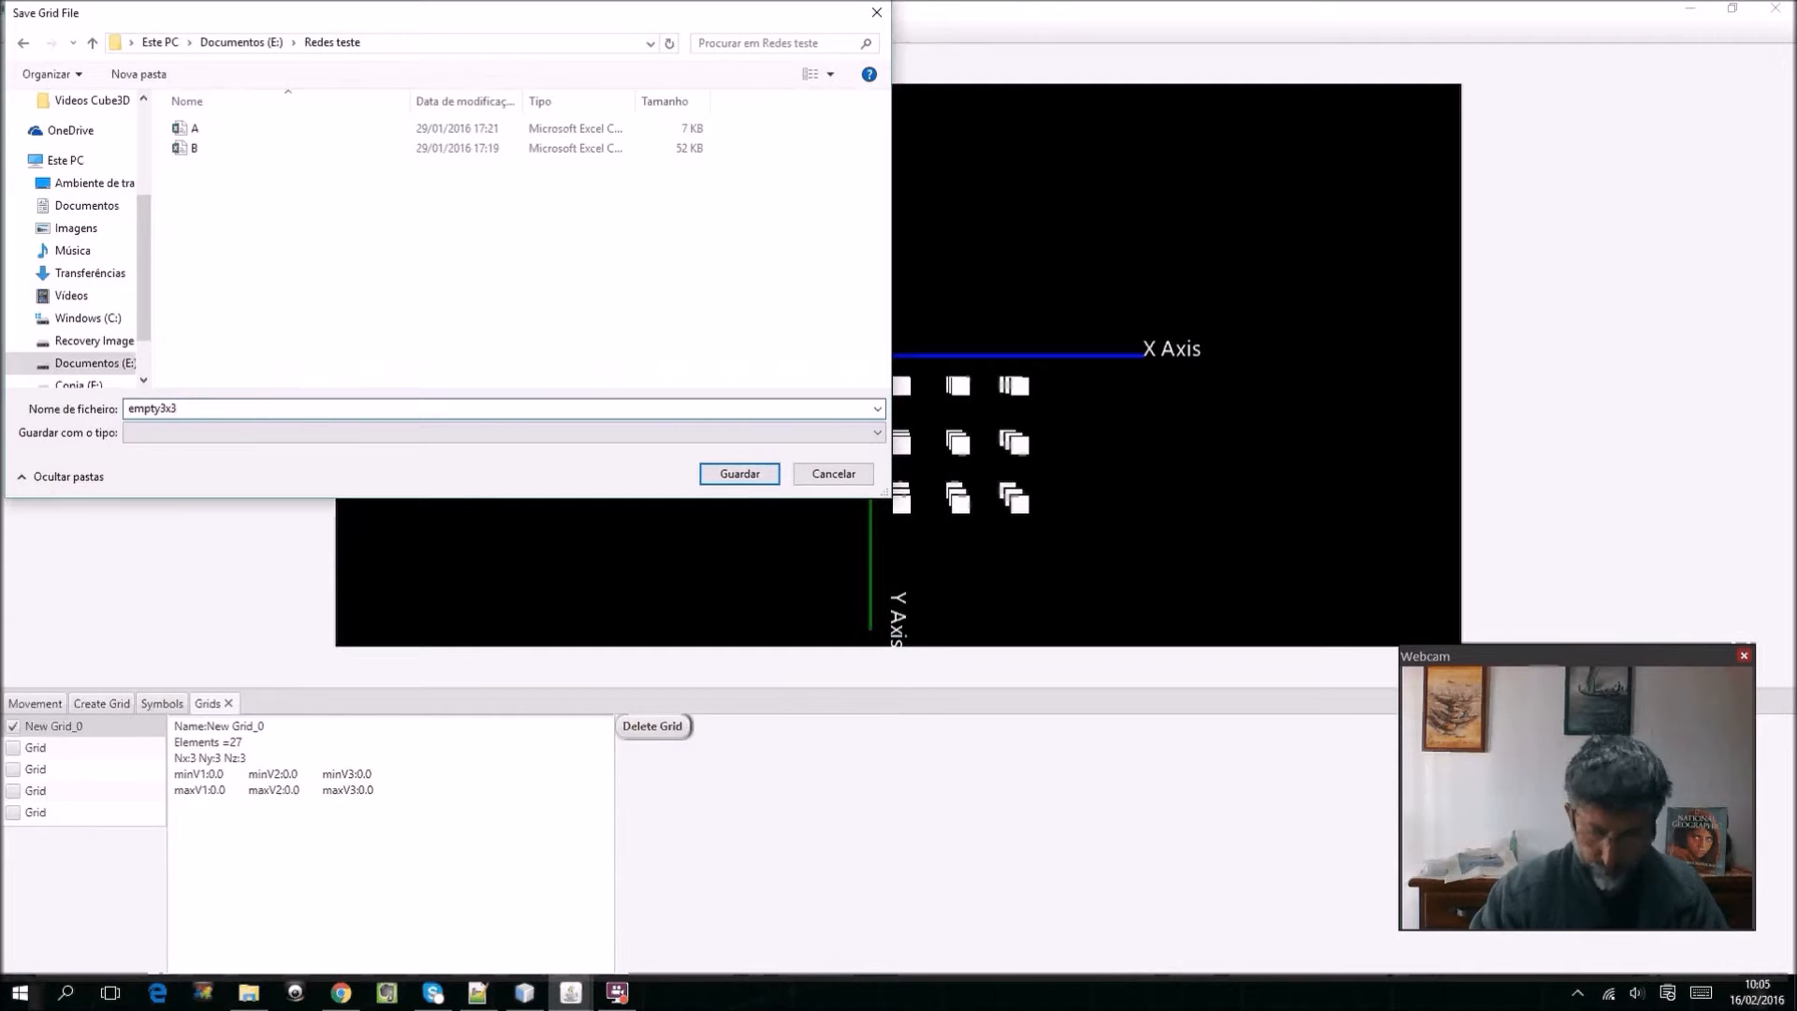
{"action": "left_click", "coordinate": [743, 475]}
Switch to File Explorer and open the saved empty3x3 file in a maximized Notepad++ window.
{"action": "left_click", "coordinate": [248, 992]}
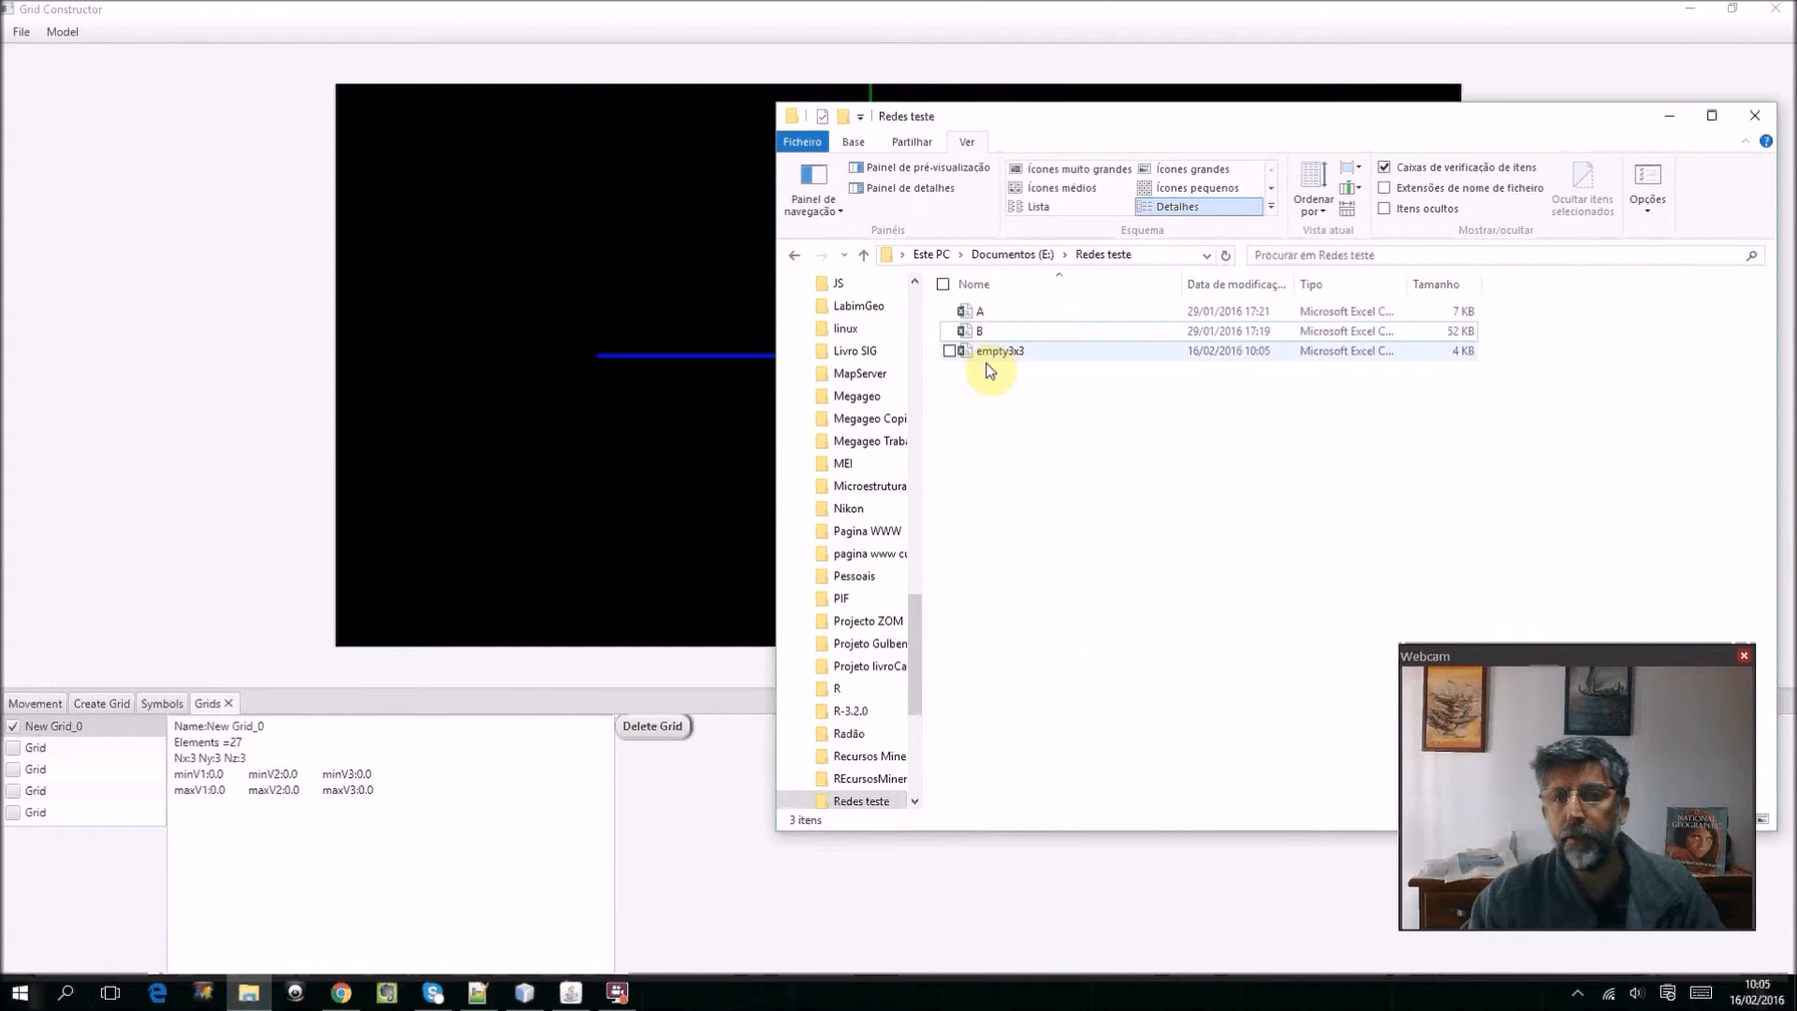
{"action": "left_click", "coordinate": [998, 352]}
{"action": "right_click", "coordinate": [998, 352]}
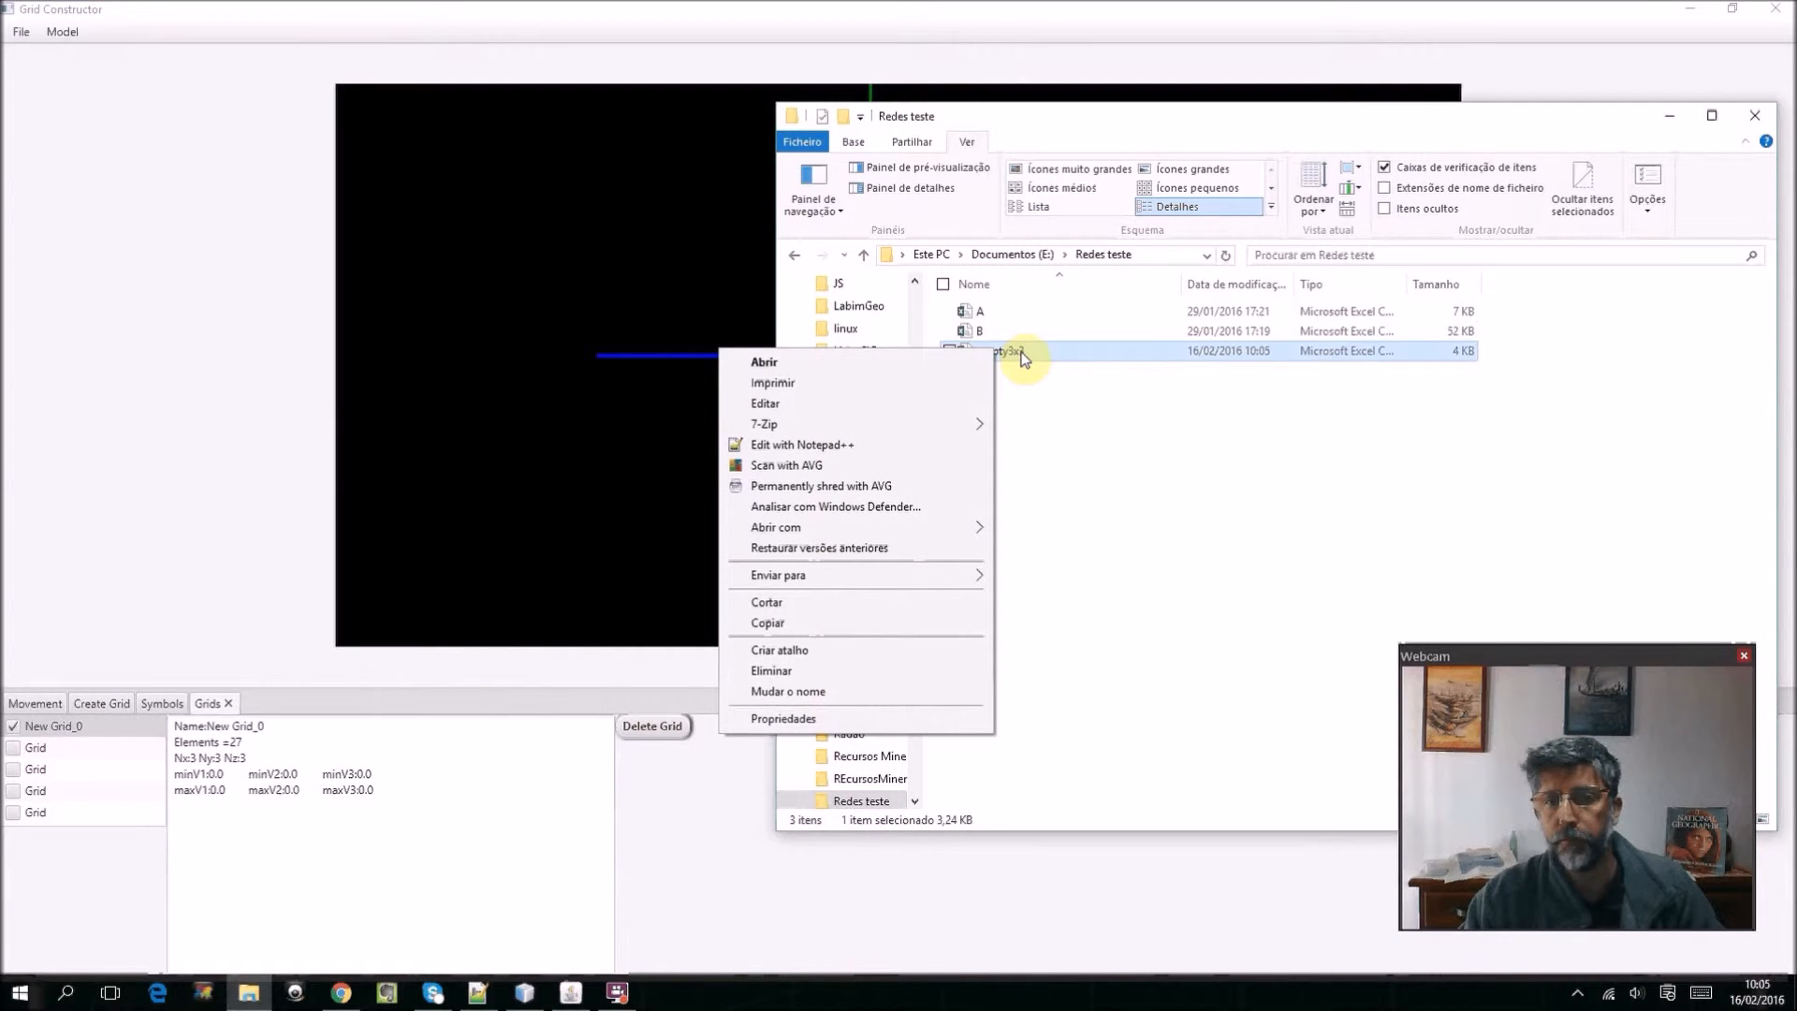
{"action": "left_click", "coordinate": [901, 446]}
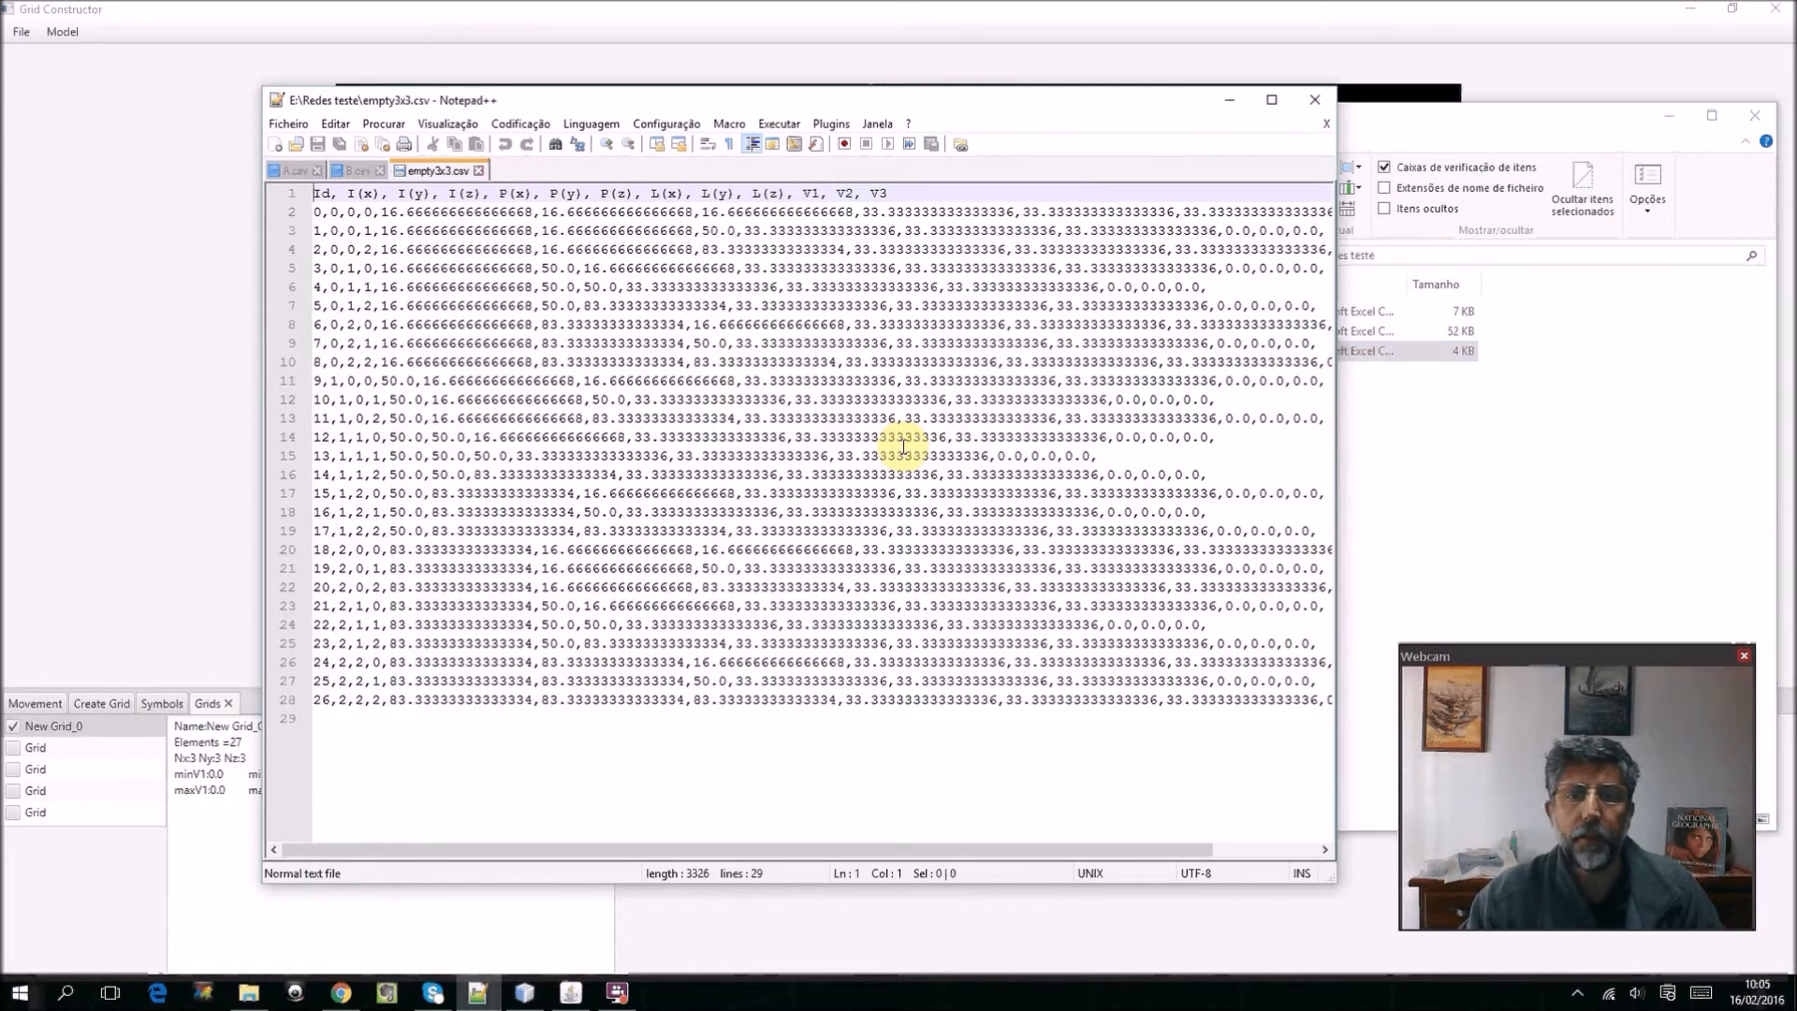
{"action": "double_click", "coordinate": [900, 98]}
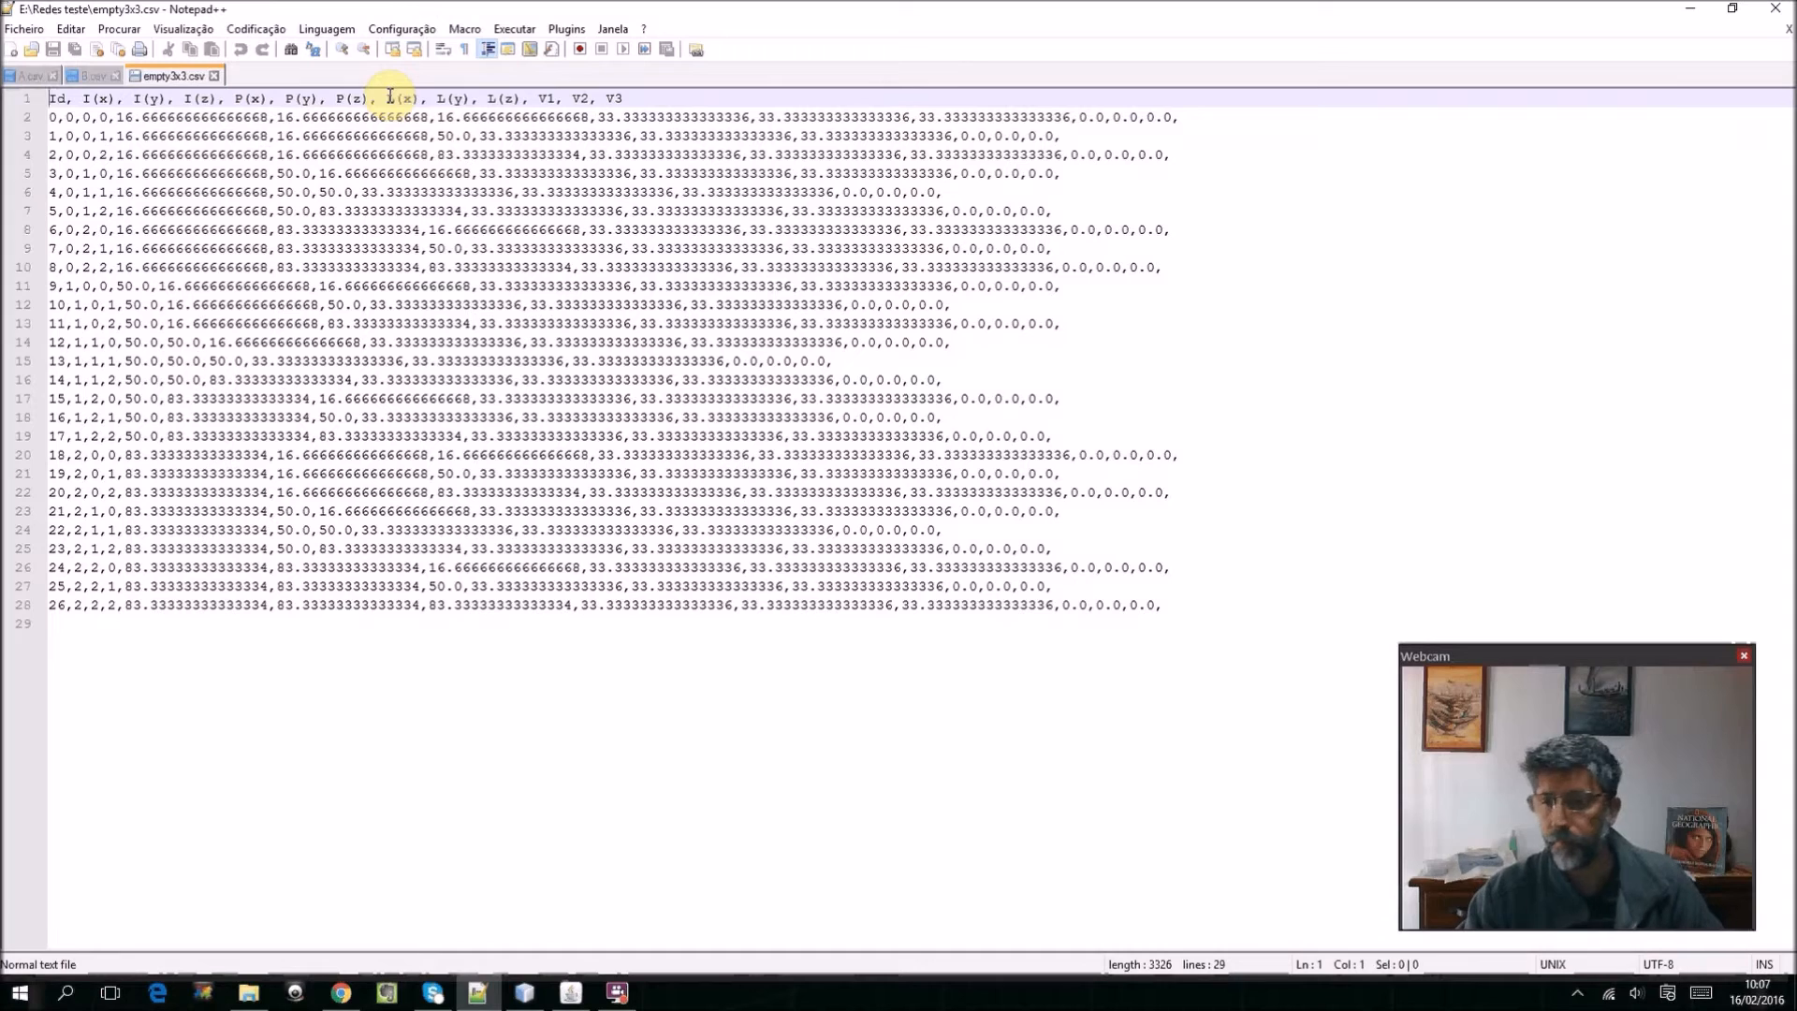
Examine the L(x), L(y) and L(z) columns and the V1 to V3 values in empty3x3.csv, and compare the file with B.csv.
{"action": "left_click", "coordinate": [456, 97]}
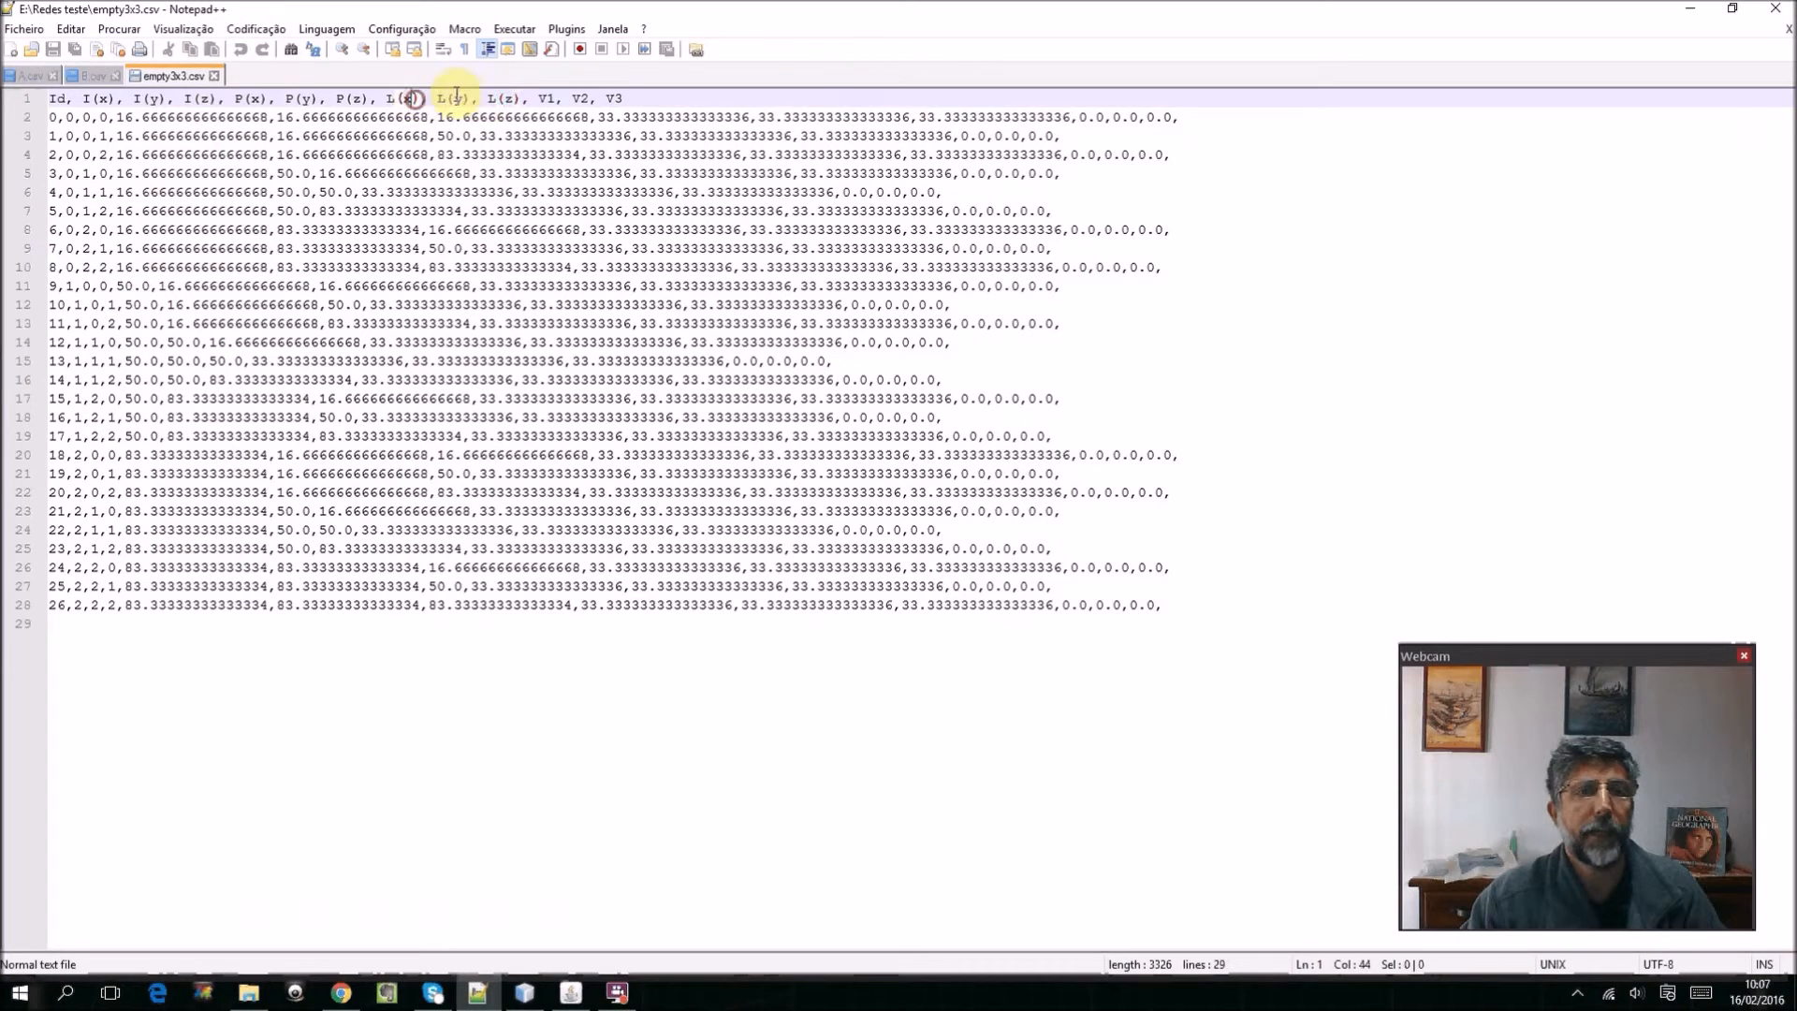
{"action": "left_click", "coordinate": [500, 97]}
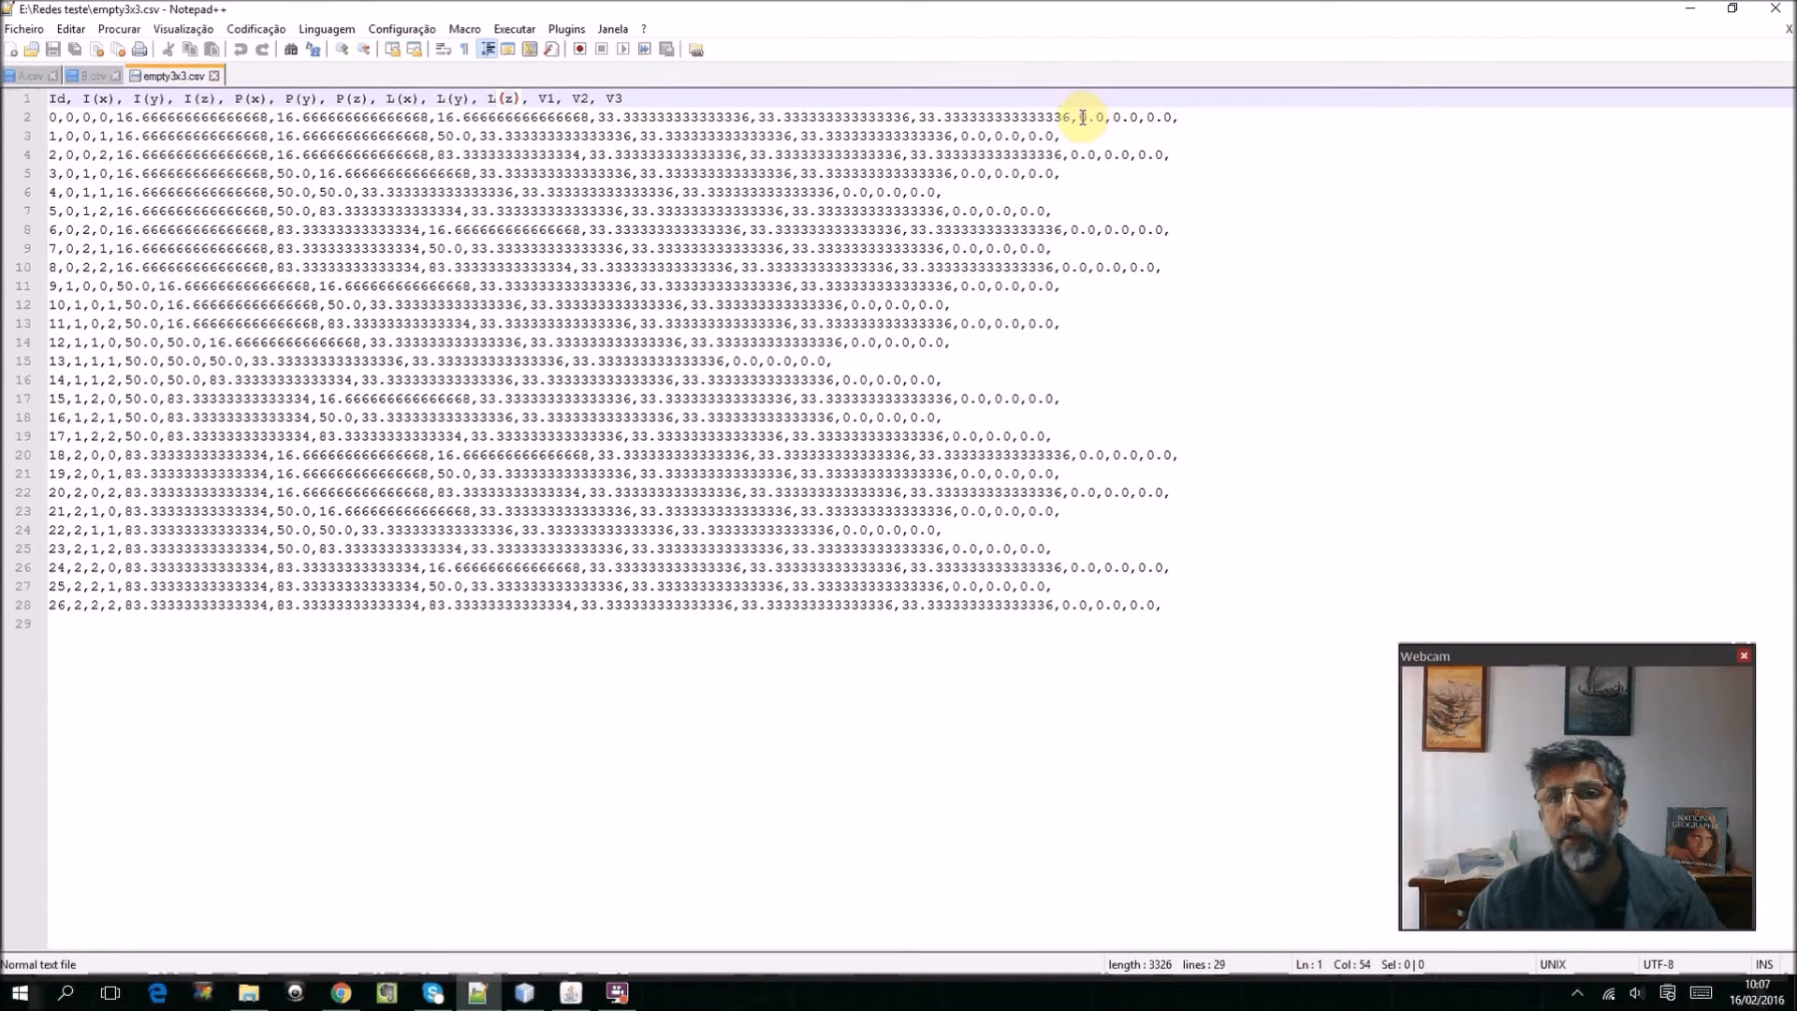
{"action": "left_click_drag", "start_coordinate": [1080, 117], "coordinate": [1187, 119]}
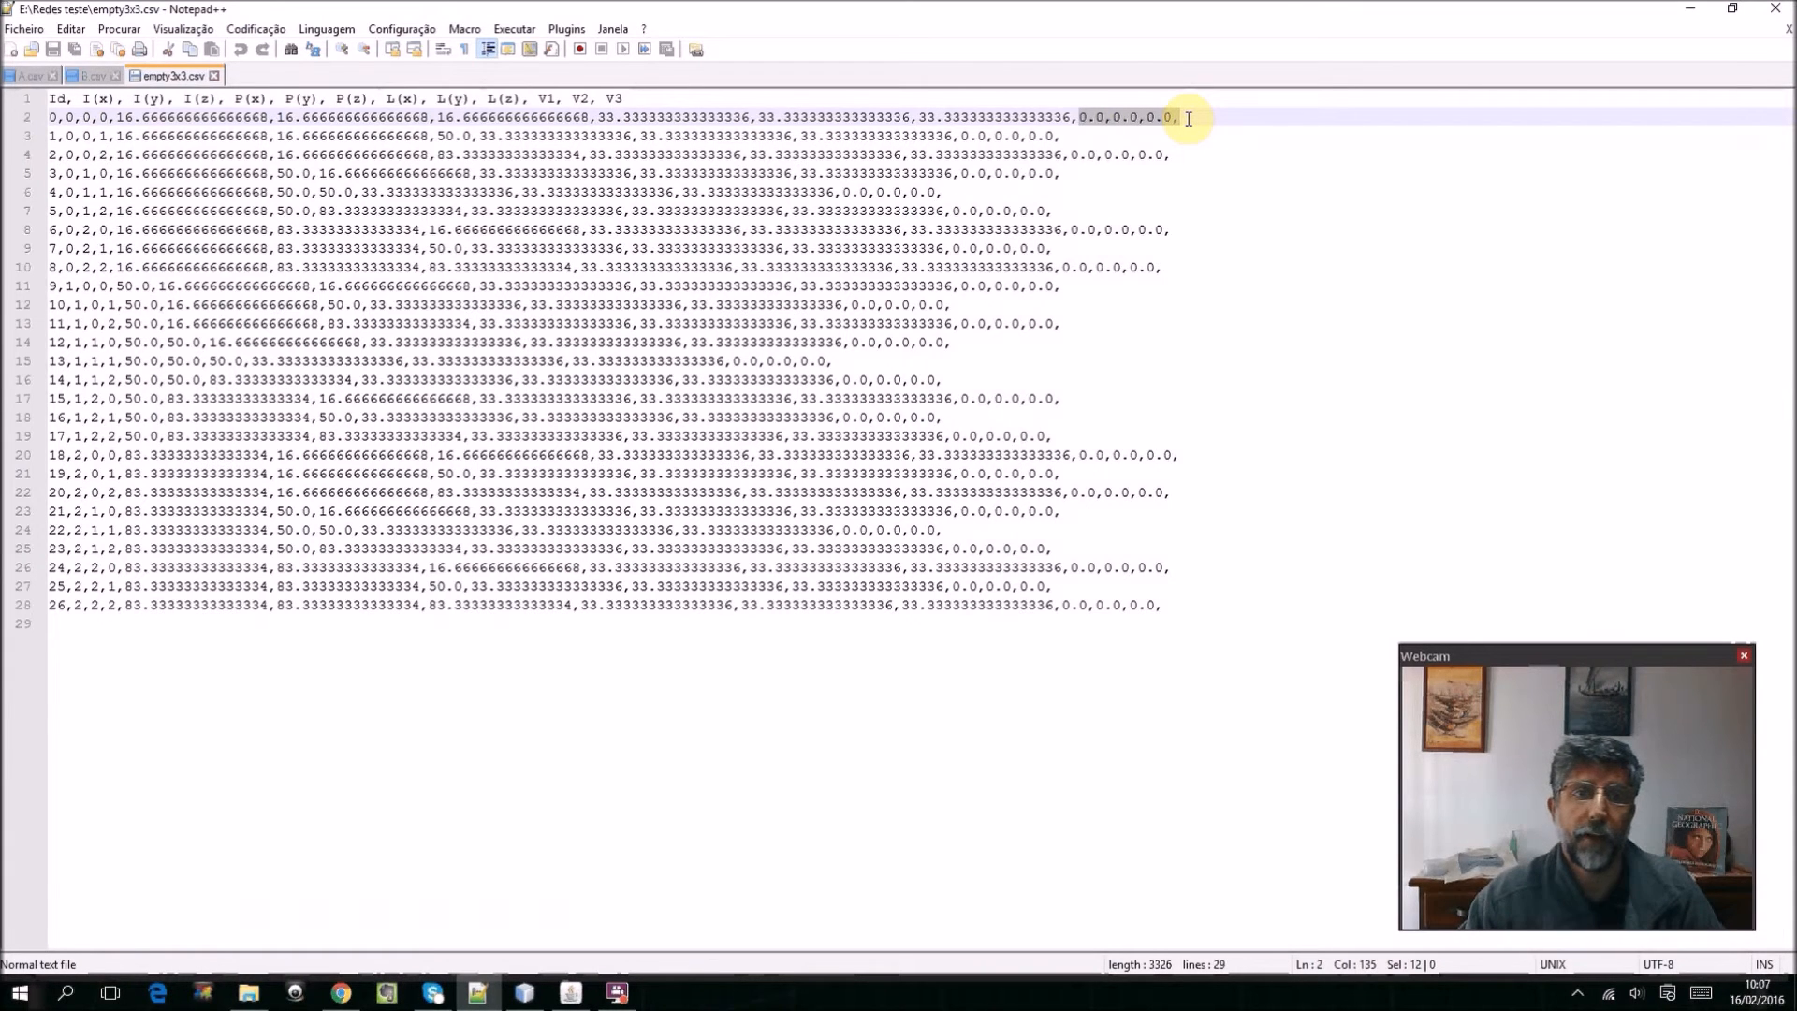
{"action": "left_click", "coordinate": [658, 451]}
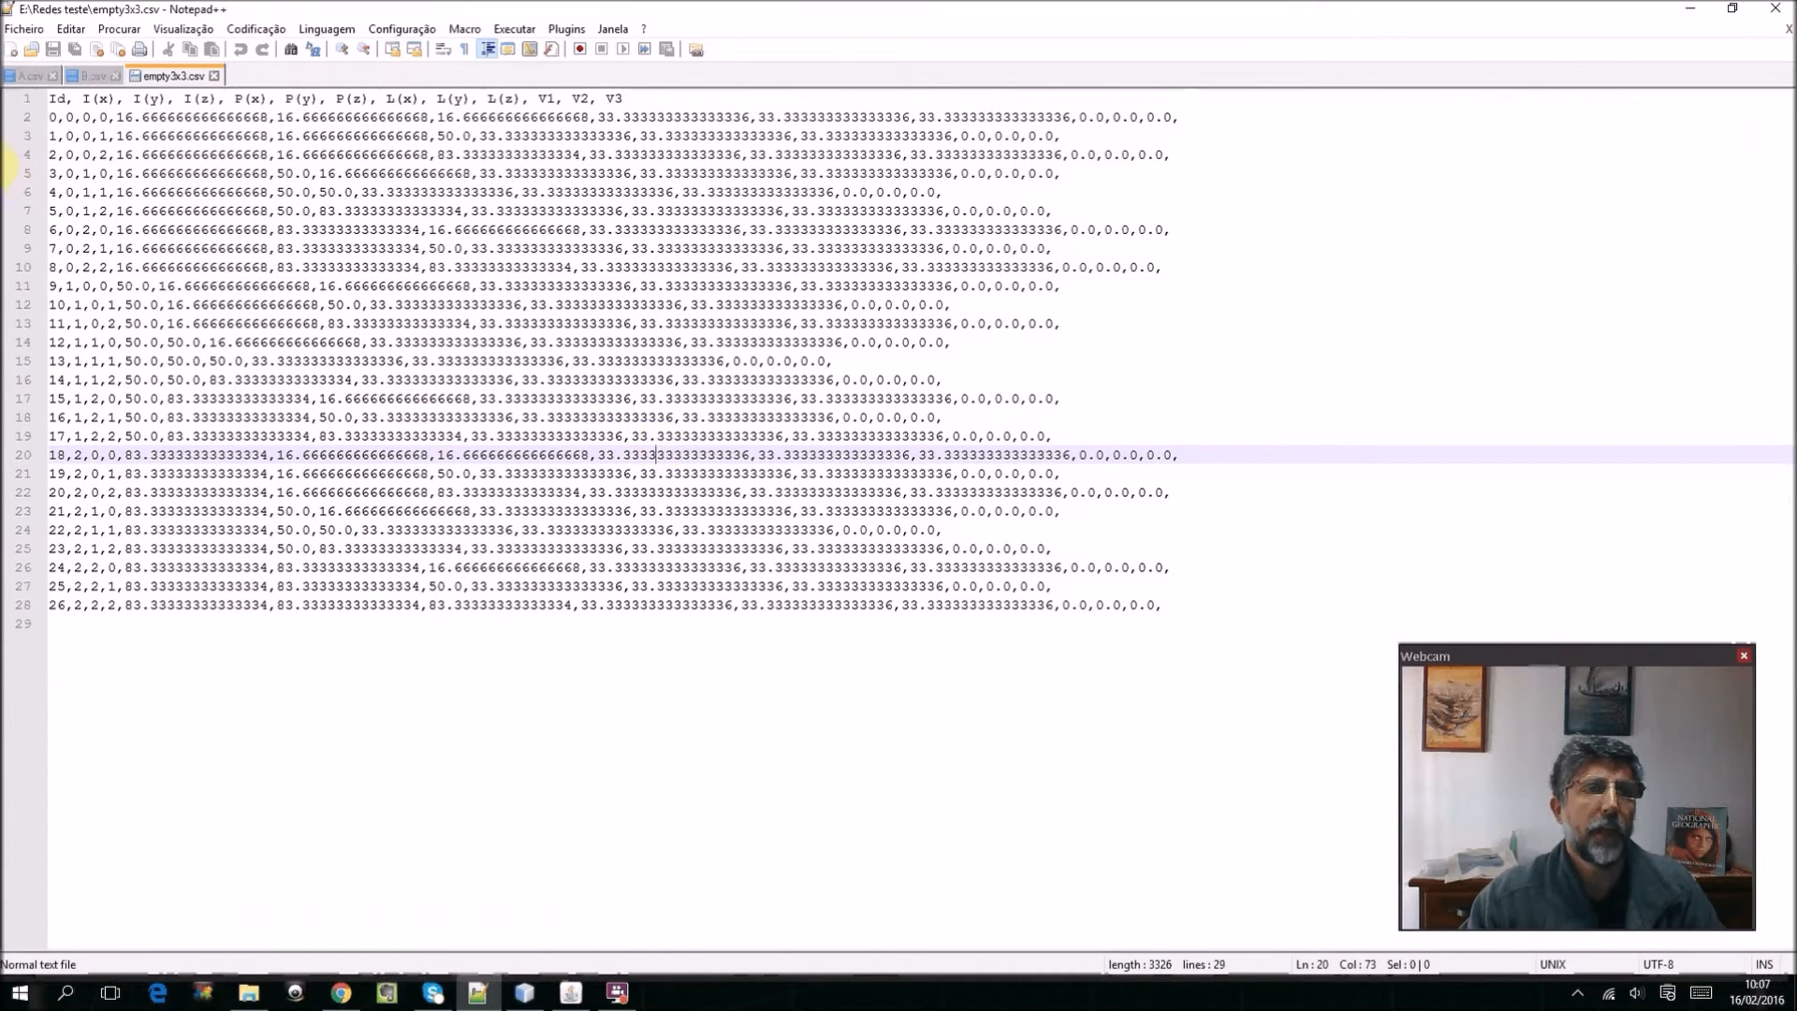
{"action": "left_click", "coordinate": [79, 74]}
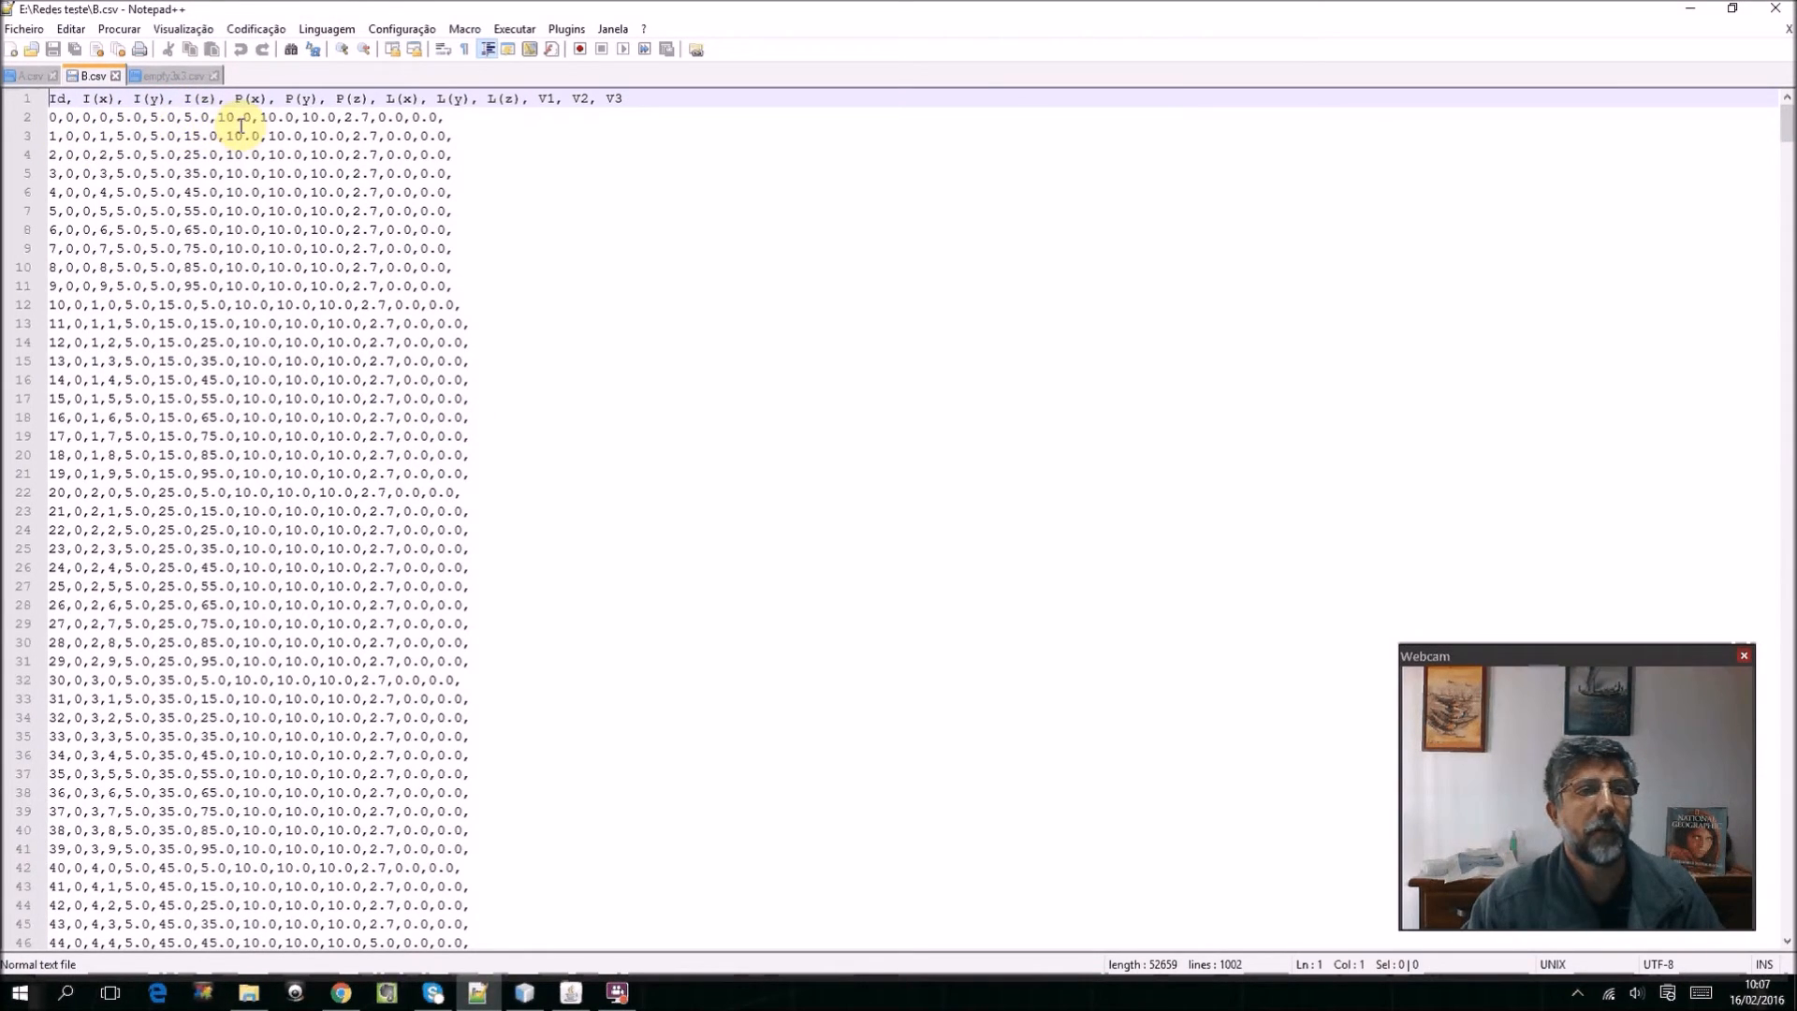
{"action": "left_click", "coordinate": [157, 75]}
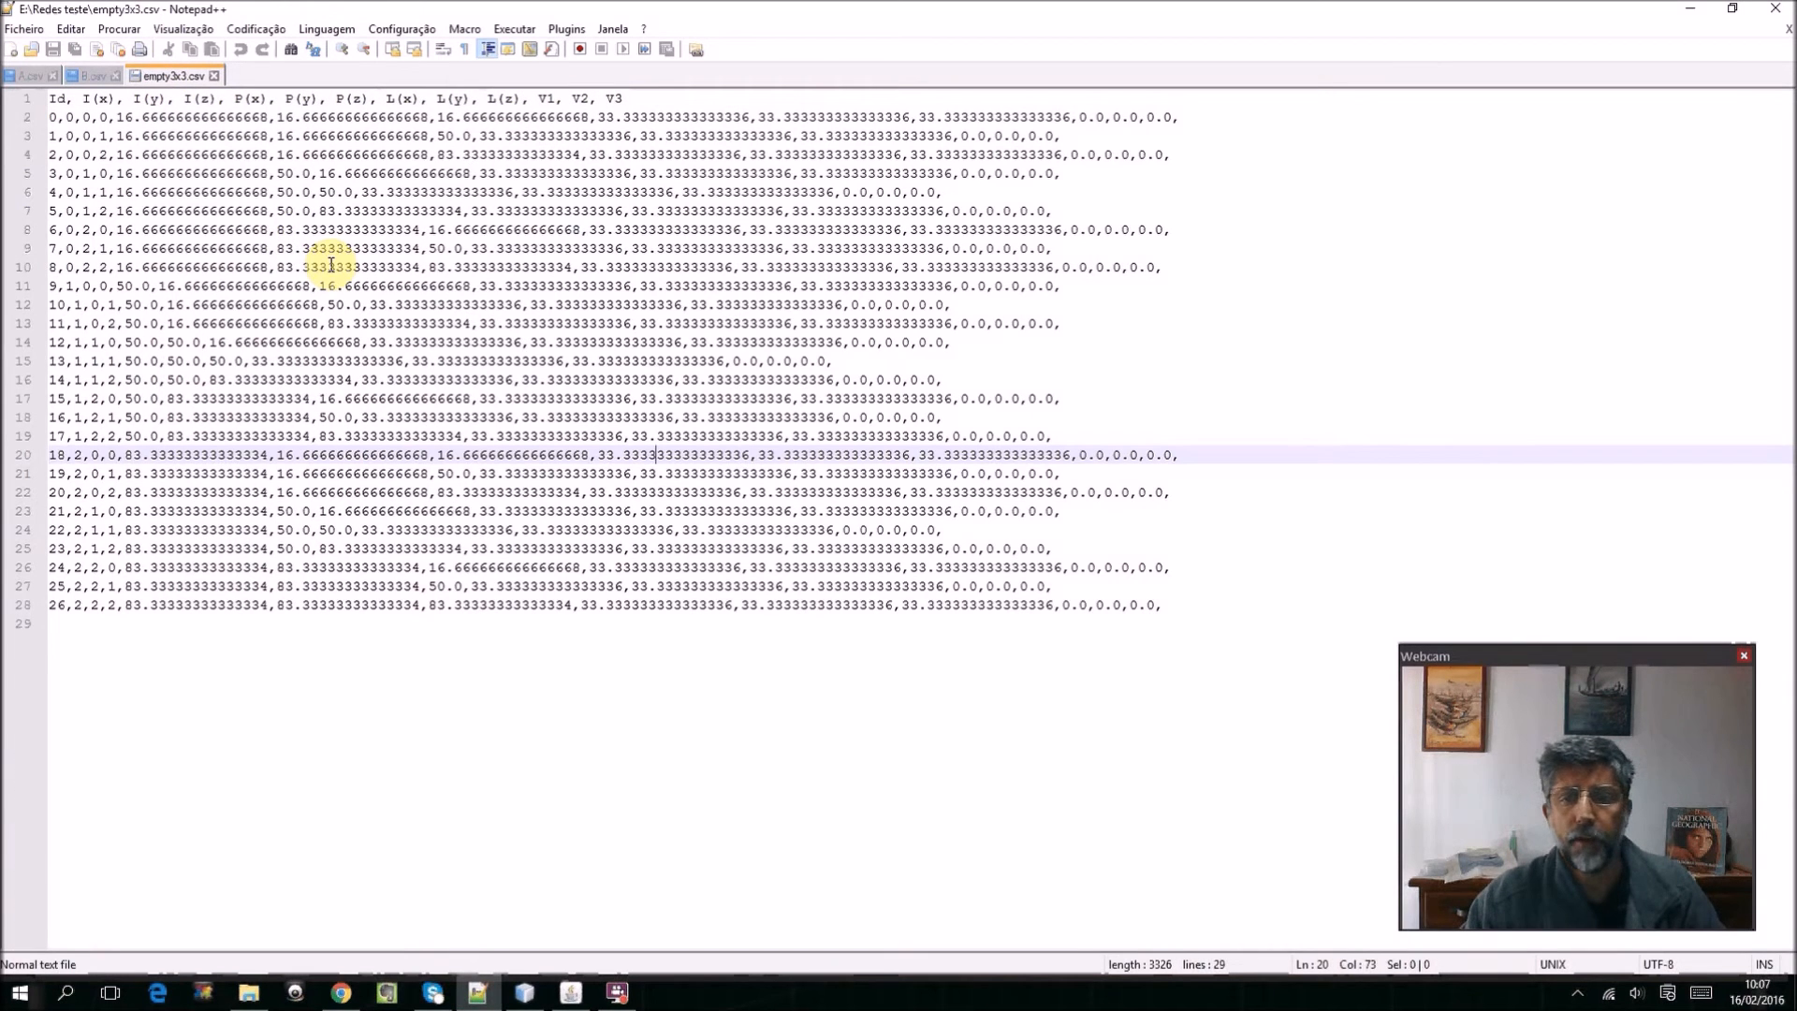